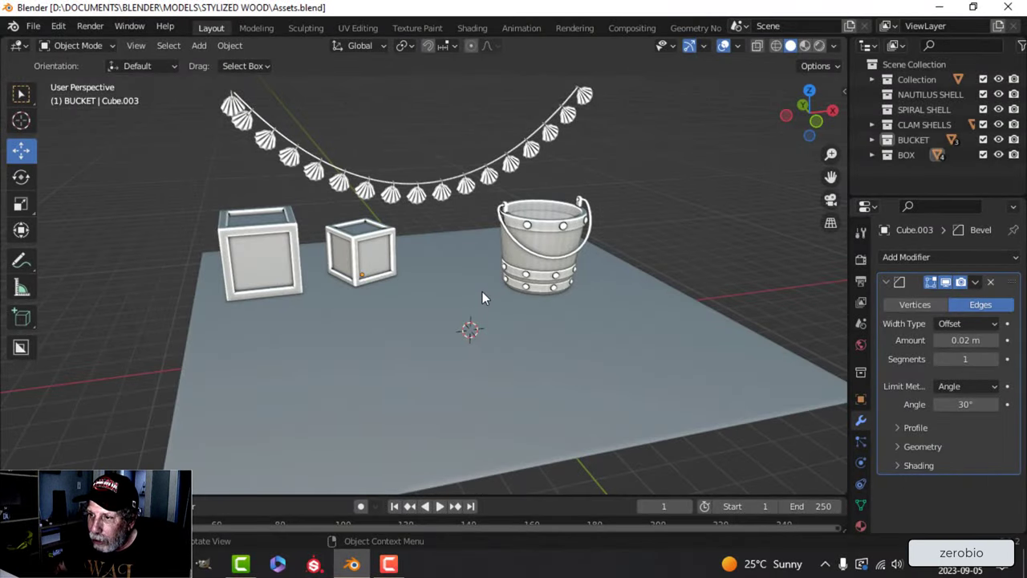
- Hide the ground plane and look straight down from top view
mouse_move(487, 287)
middle_mouse_down()
mouse_move(471, 272)
mouse_move(482, 273)
middle_mouse_up()
scroll(484, 275, "up", 2)
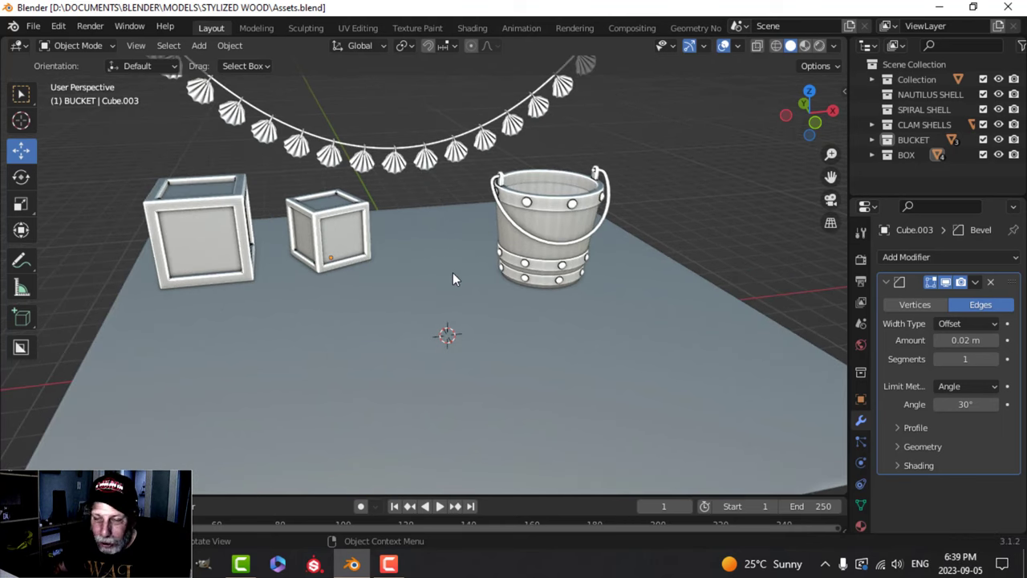
scroll(482, 284, "down", 1)
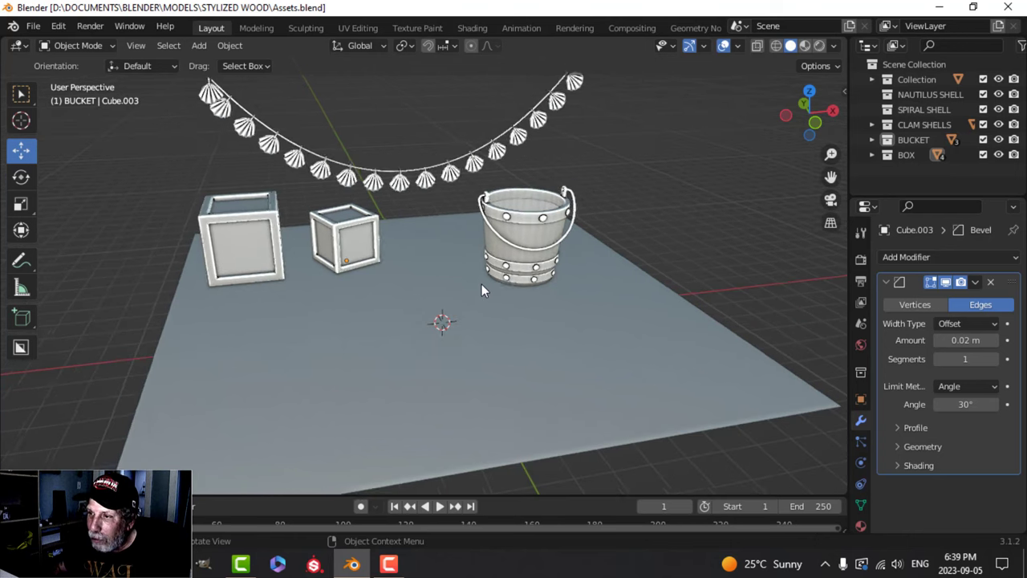
middle_click_drag(481, 285, 466, 263, "shift")
scroll(448, 277, "up", 1)
scroll(448, 277, "down", 1)
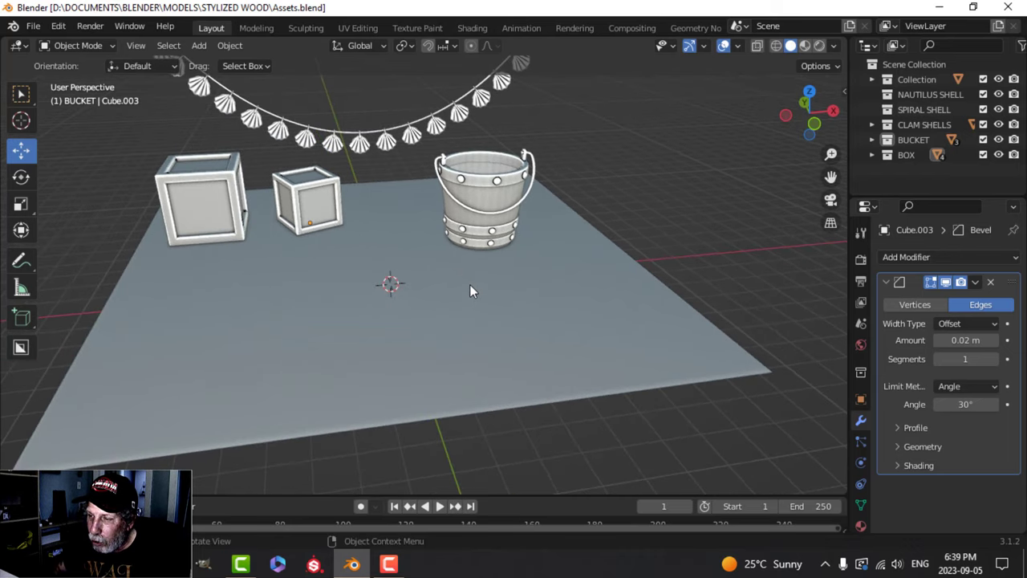
left_click(471, 290)
key("h")
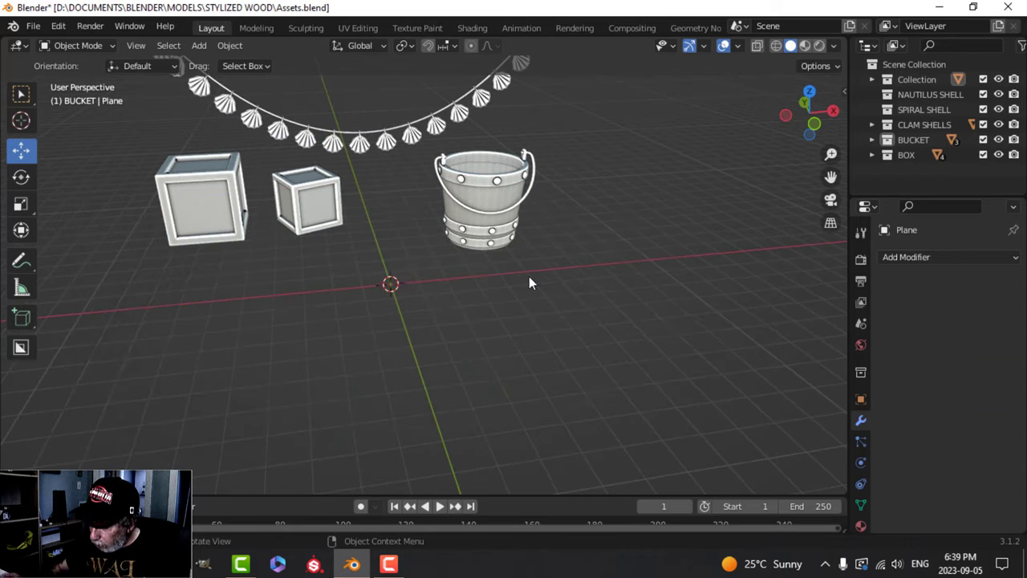
key("KP_7")
scroll(418, 376, "up", 4)
scroll(461, 191, "down", 1)
- Add a mesh circle at the origin with 18 vertices and enter Edit Mode
key("shift+a")
mouse_move(461, 227)
left_click(530, 252)
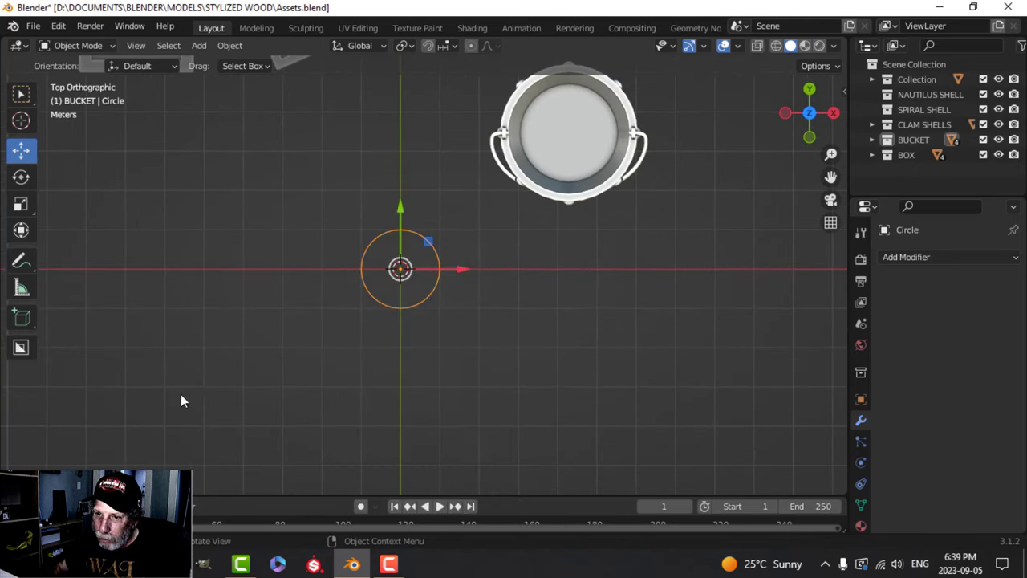
left_click(89, 480)
left_click(194, 317)
key("BackSpace")
type("18")
key("Return")
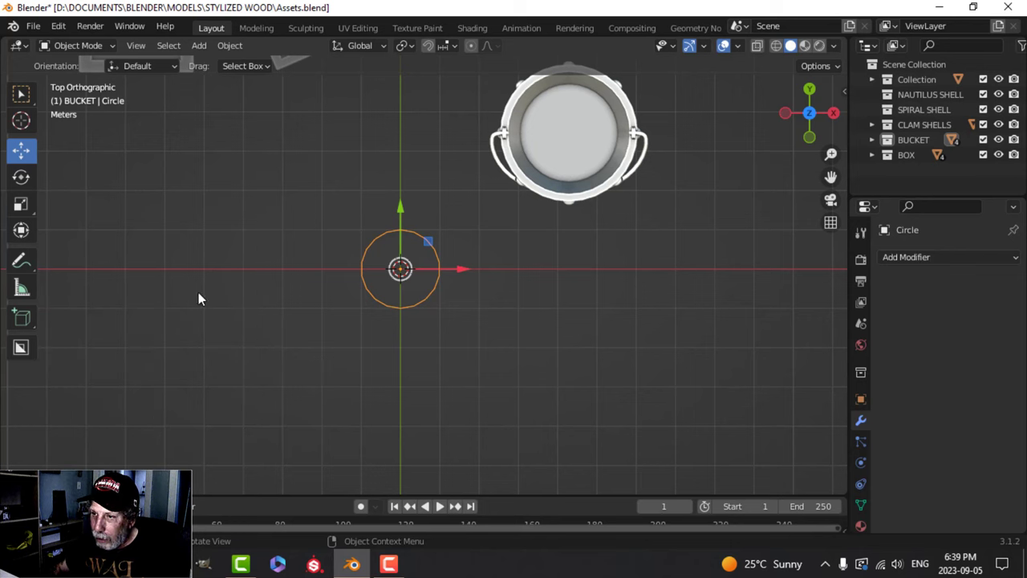
key("Tab")
- Add an Array modifier to the circle with a count of 300
left_click(905, 259)
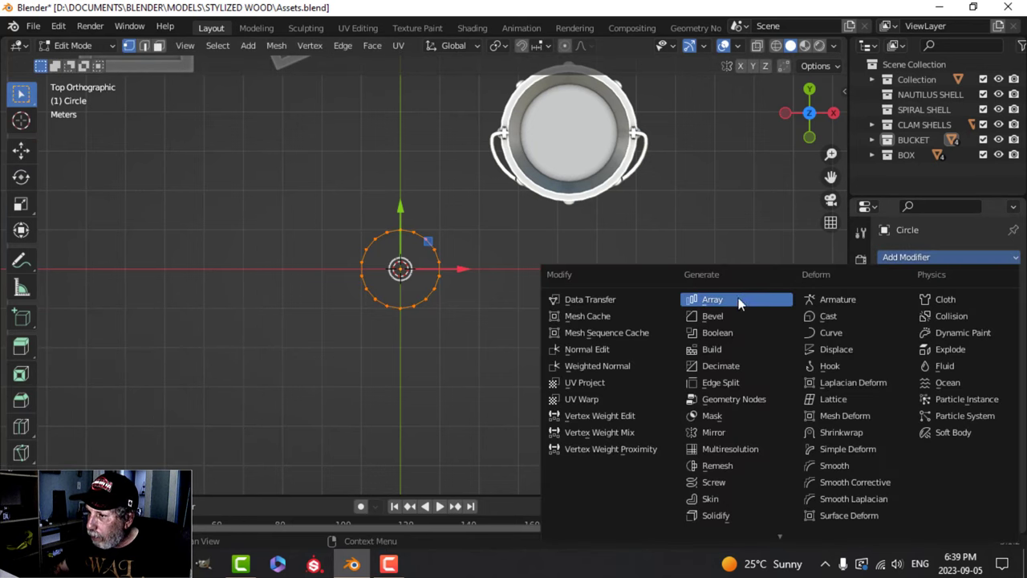
left_click(712, 298)
key("Tab")
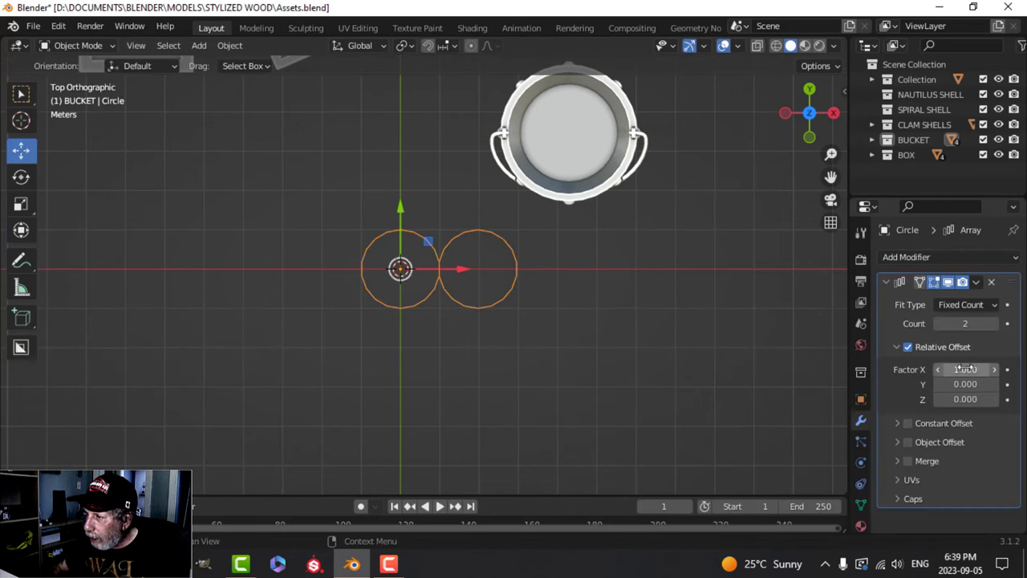
left_click(947, 323)
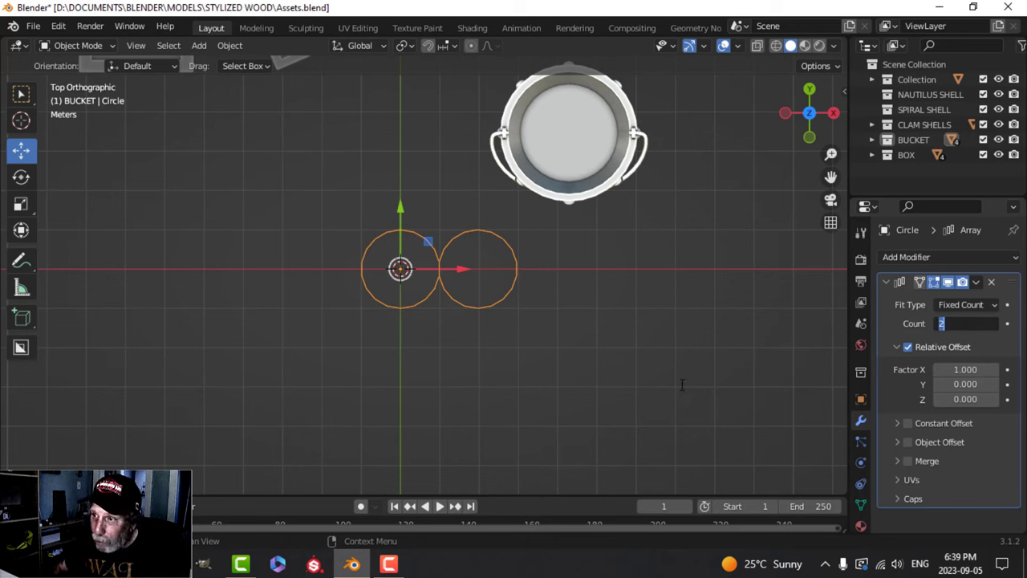
type("3")
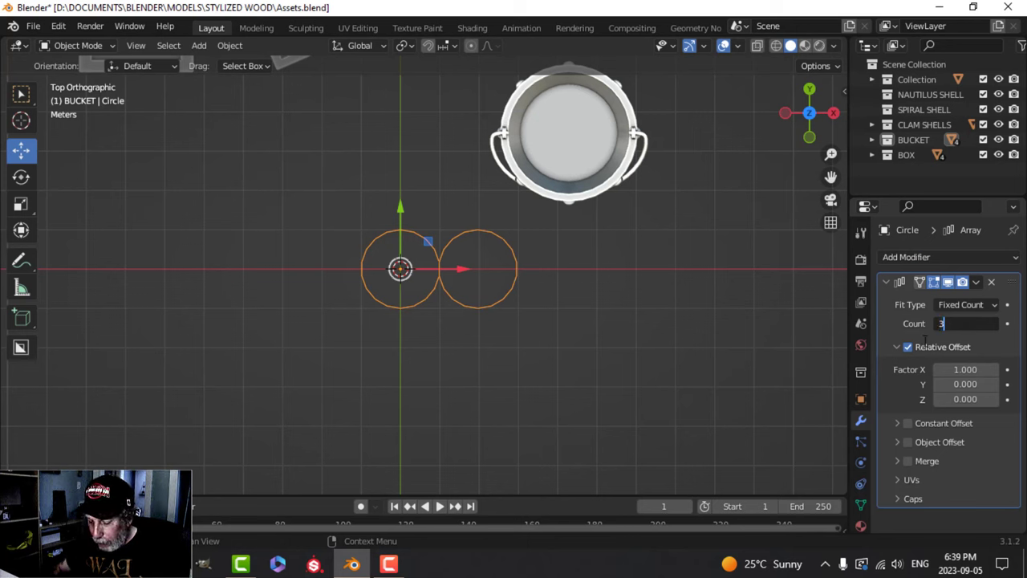
type("00")
key("Return")
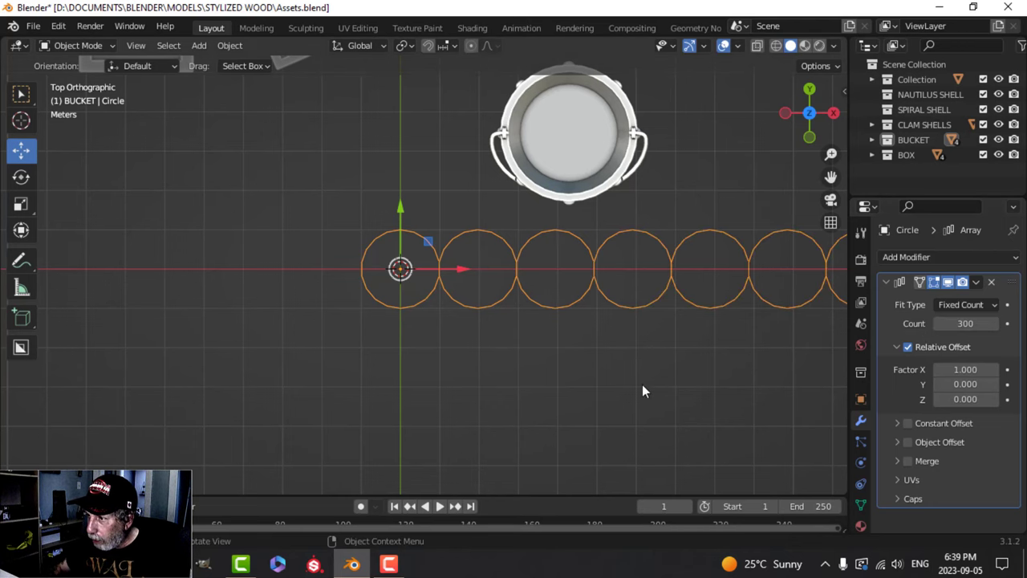
- Switch the array to constant offset with X distance 0 and Z distance 0.15 m
scroll(672, 370, "down", 4)
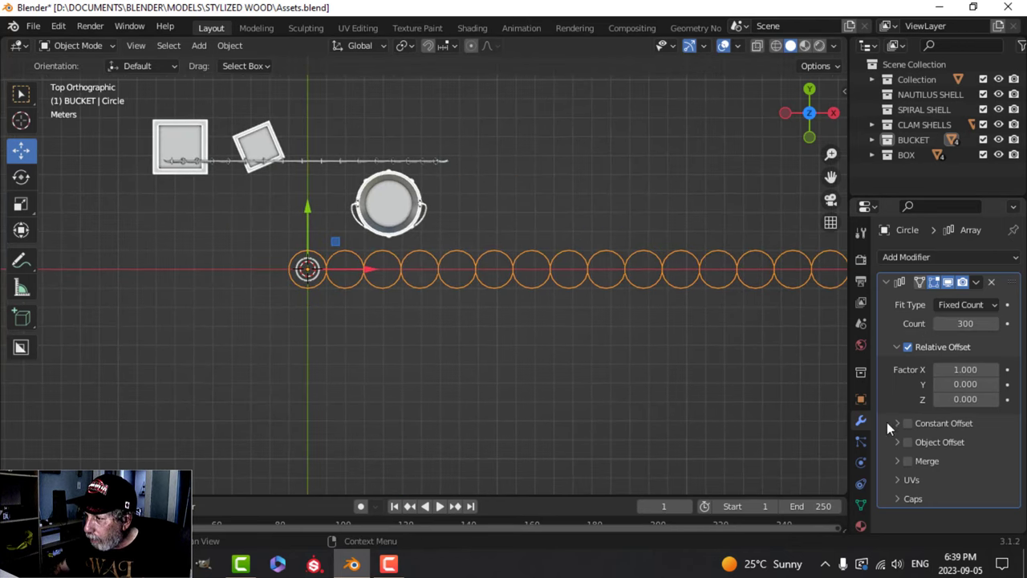
left_click(908, 348)
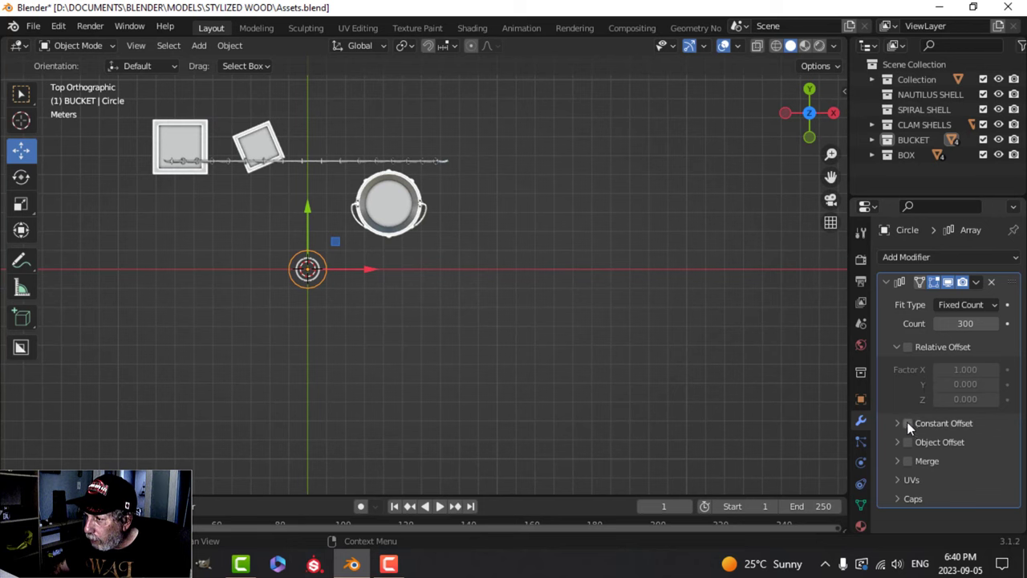
left_click(907, 423)
left_click(897, 423)
scroll(964, 437, "down", 1)
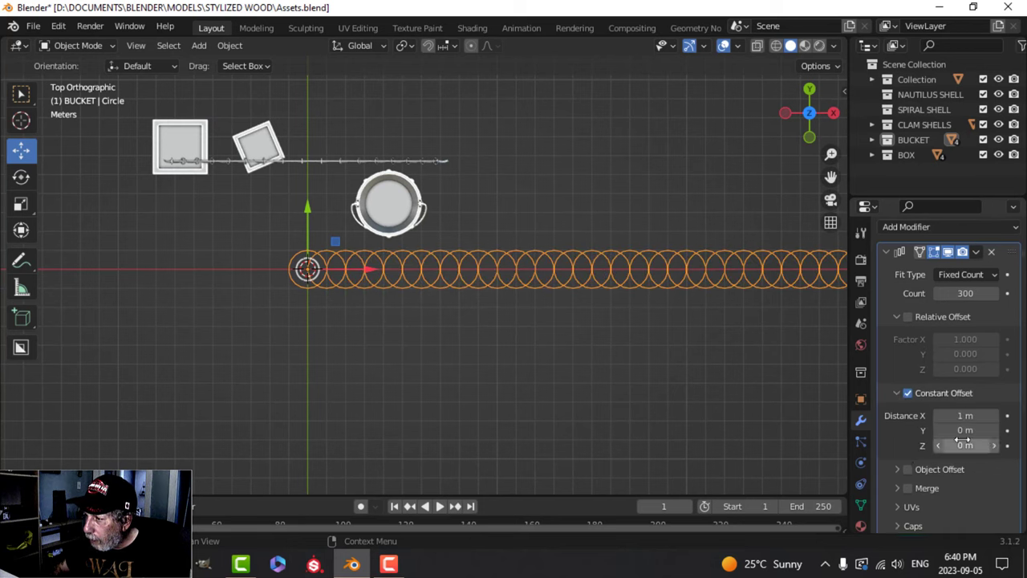
left_click(966, 415)
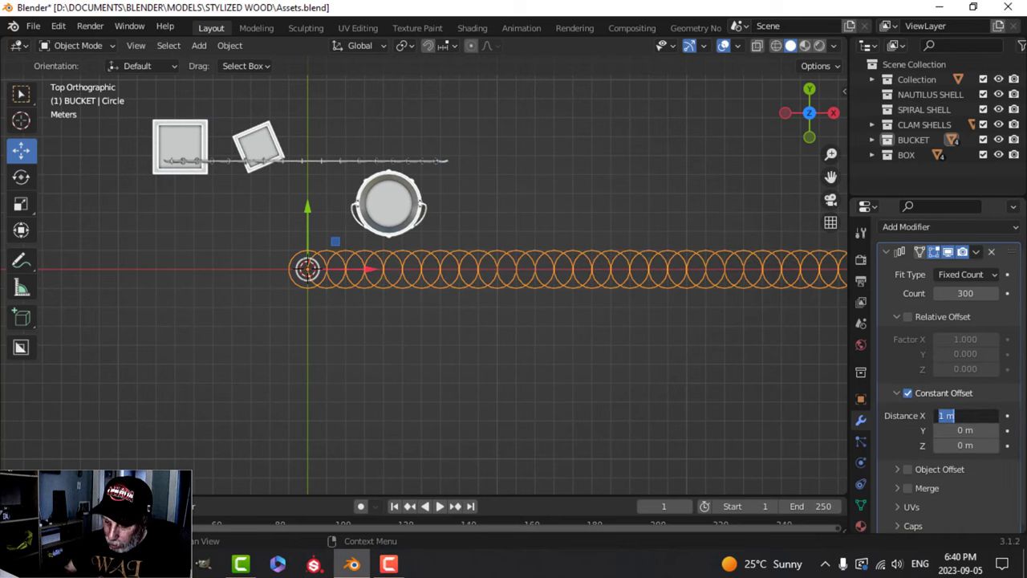
type("0")
key("Return")
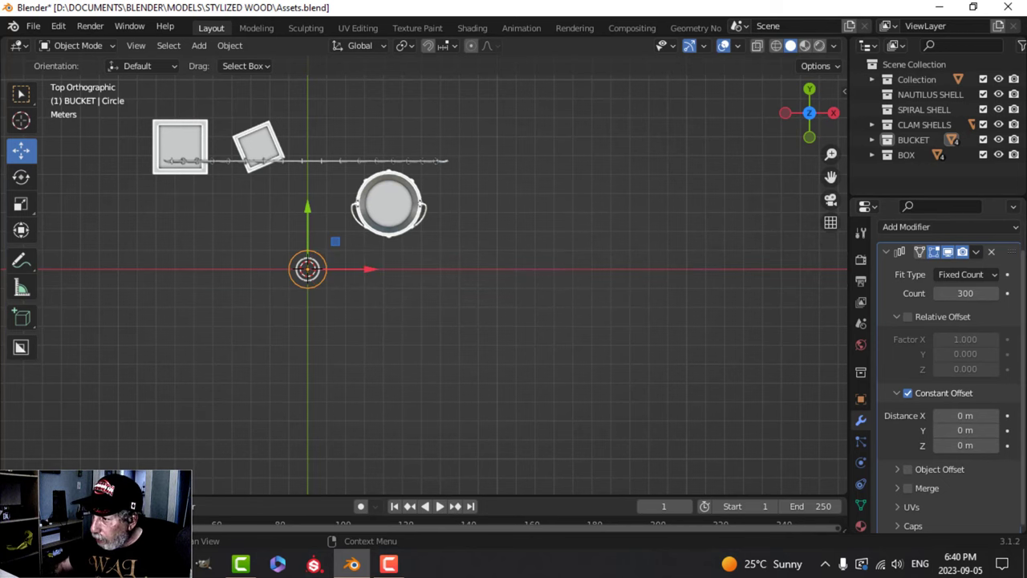
left_click(996, 446)
left_click(968, 446)
type("0.1")
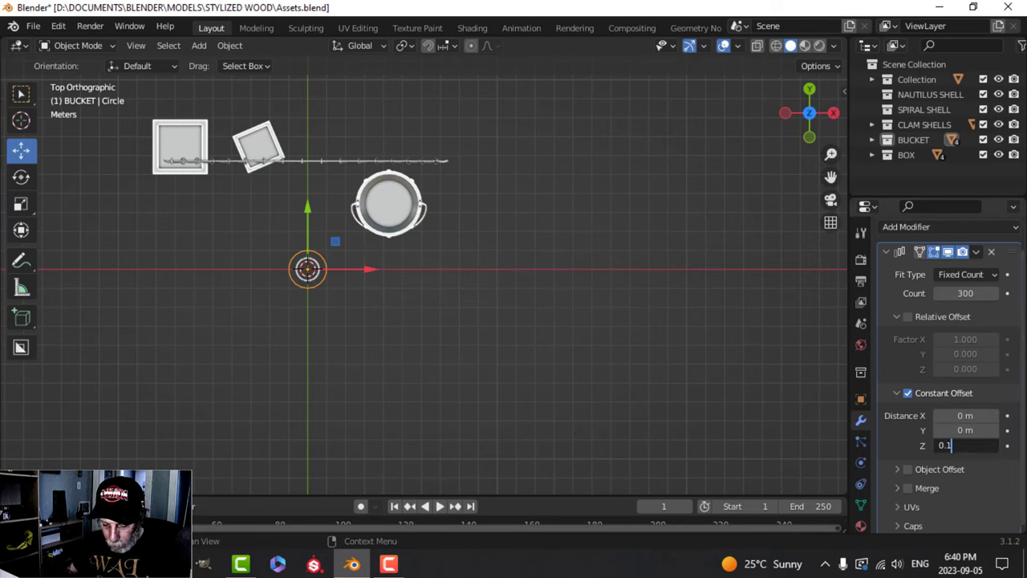
type("5")
key("Return")
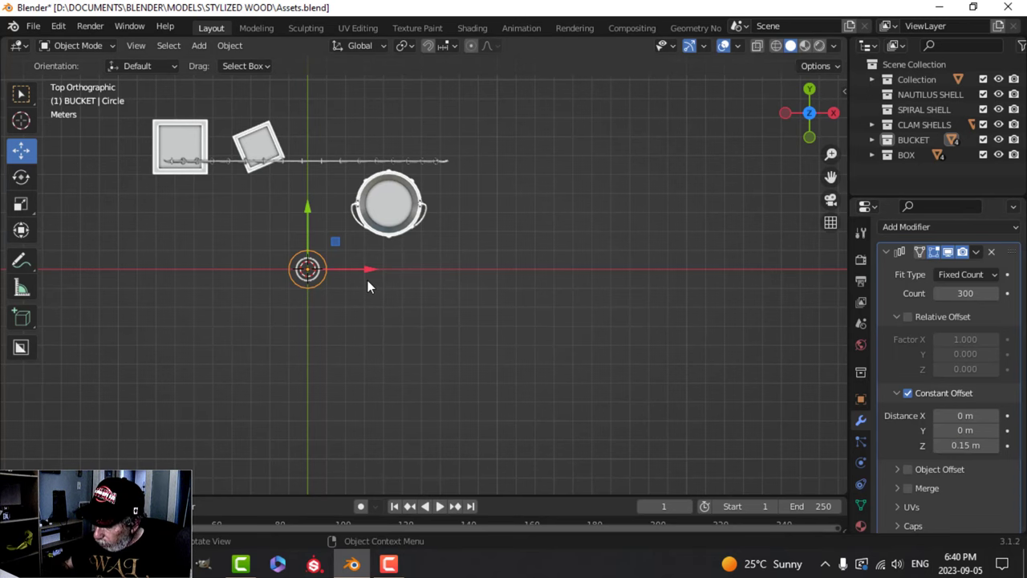
- In front view, enable Object Offset on the circle's array
key("KP_1")
scroll(368, 287, "down", 4)
middle_click_drag(509, 350, 522, 394, "shift")
scroll(626, 289, "down", 1)
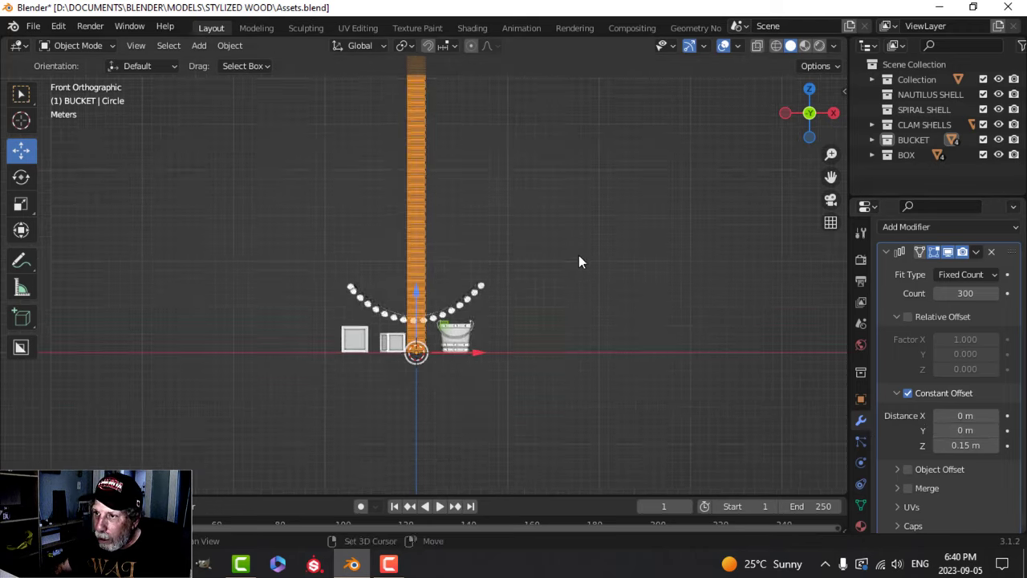
middle_click_drag(578, 270, 551, 328, "shift")
scroll(476, 344, "up", 4)
scroll(472, 346, "up", 4)
scroll(479, 342, "down", 7)
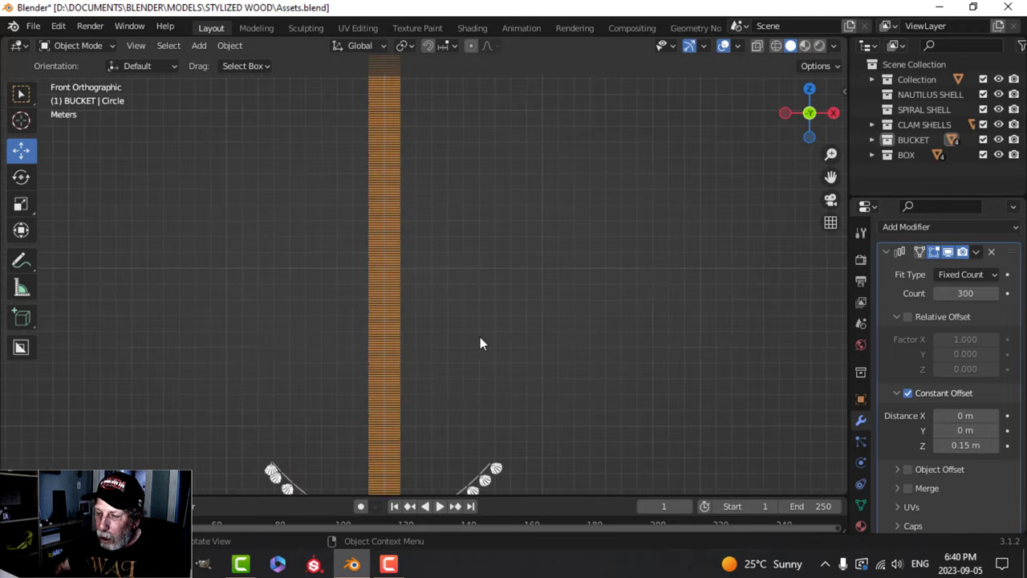
middle_click_drag(519, 291, 538, 290, "shift")
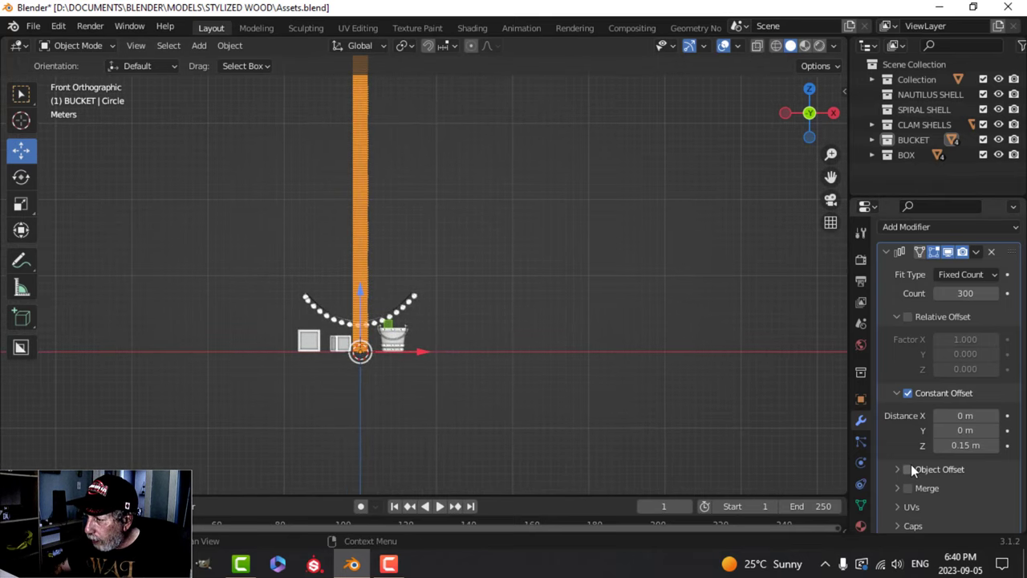
left_click(908, 470)
left_click(896, 471)
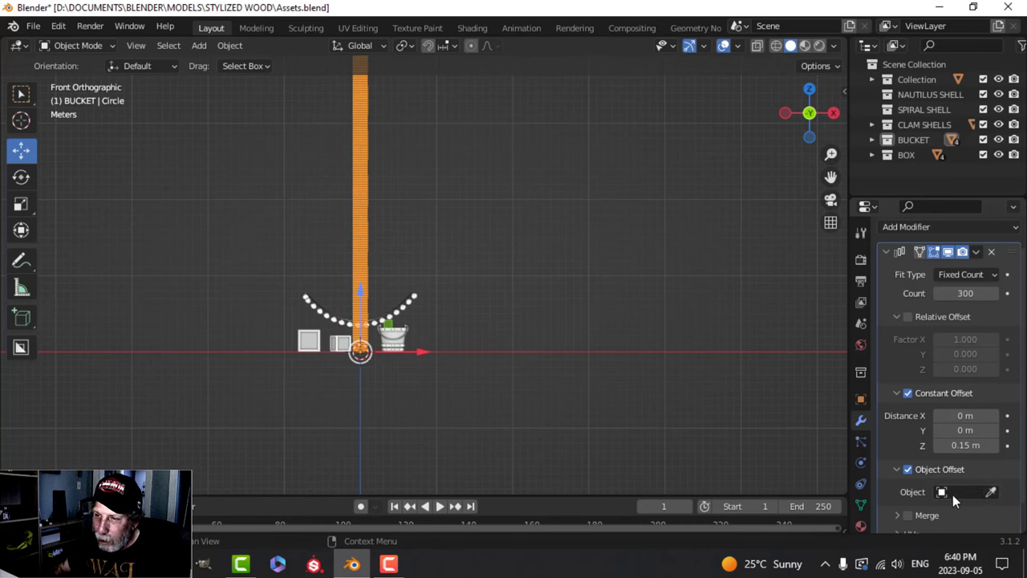
- Add a Plain Axes empty at the origin and set it as the array's offset object
scroll(477, 395, "up", 1)
key("shift+a")
mouse_move(484, 379)
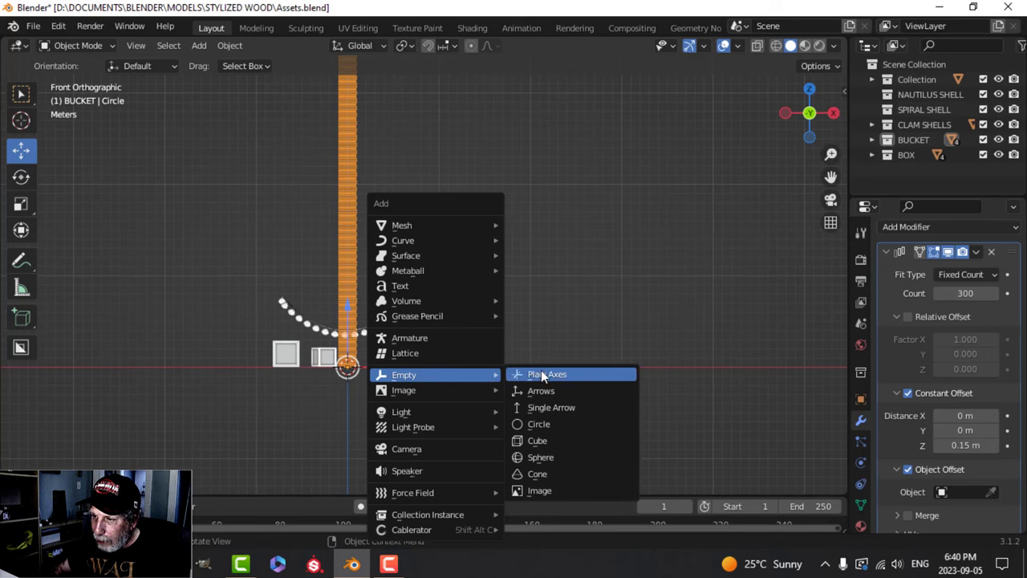
left_click(541, 374)
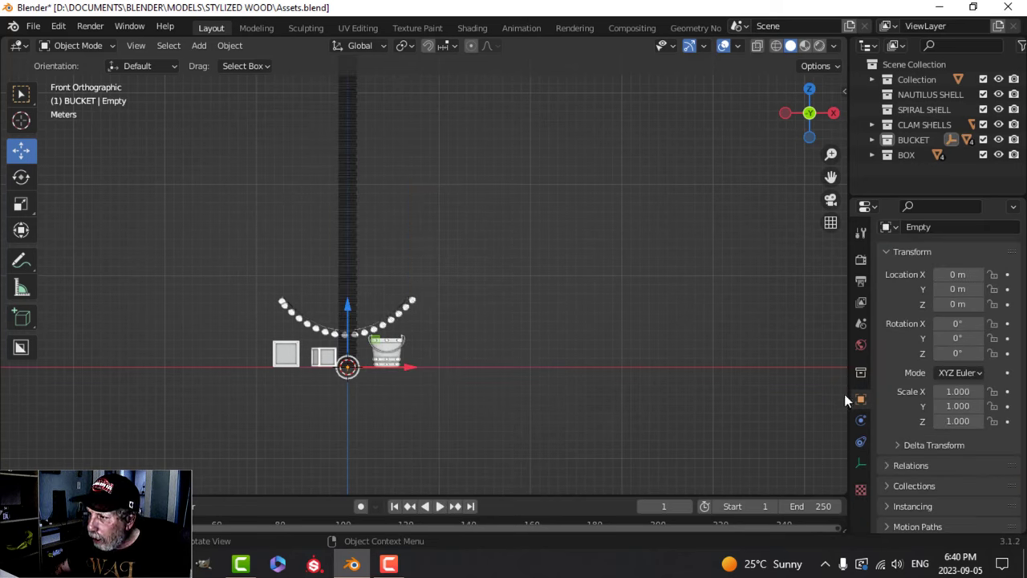
left_click(356, 185)
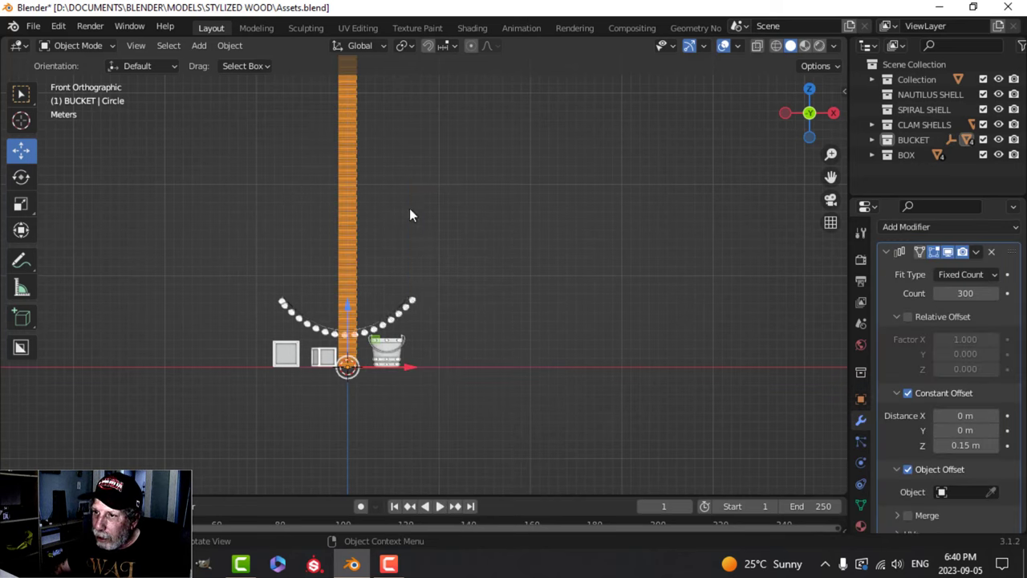
left_click(957, 495)
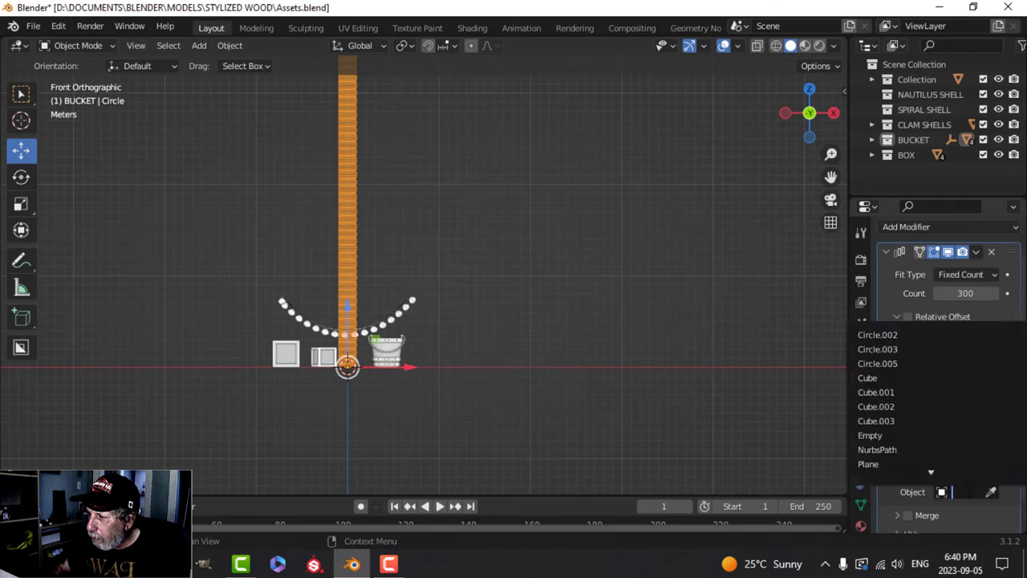
left_click(892, 436)
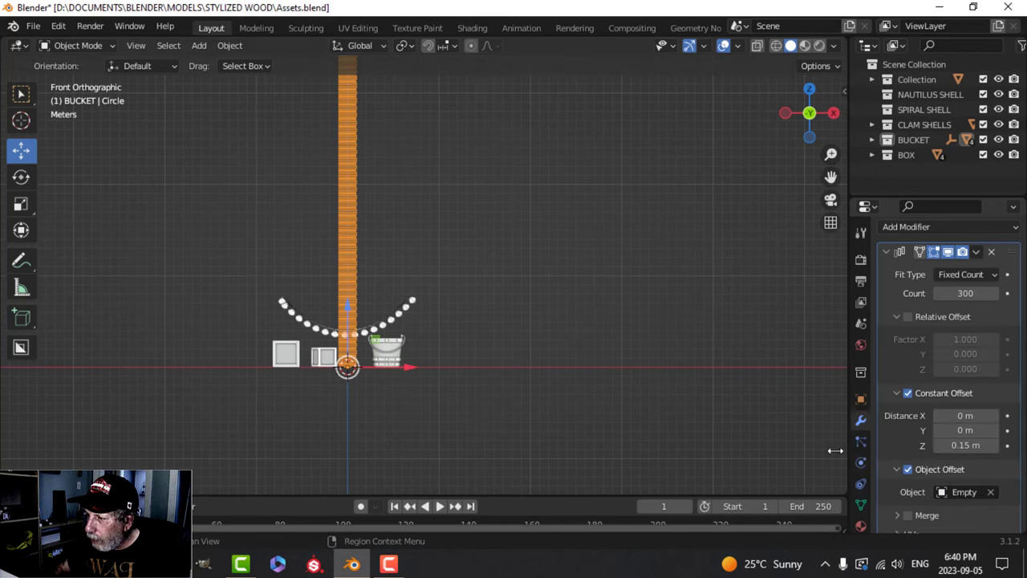
- Select the Empty and set its X and Y scale to 0.99
left_click(872, 139)
scroll(929, 175, "down", 3)
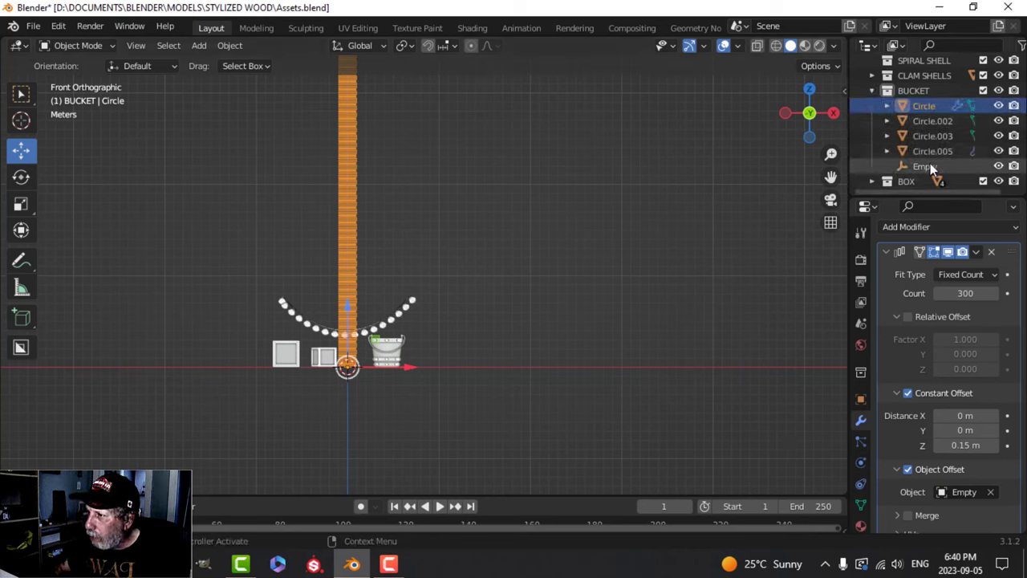
left_click(927, 166)
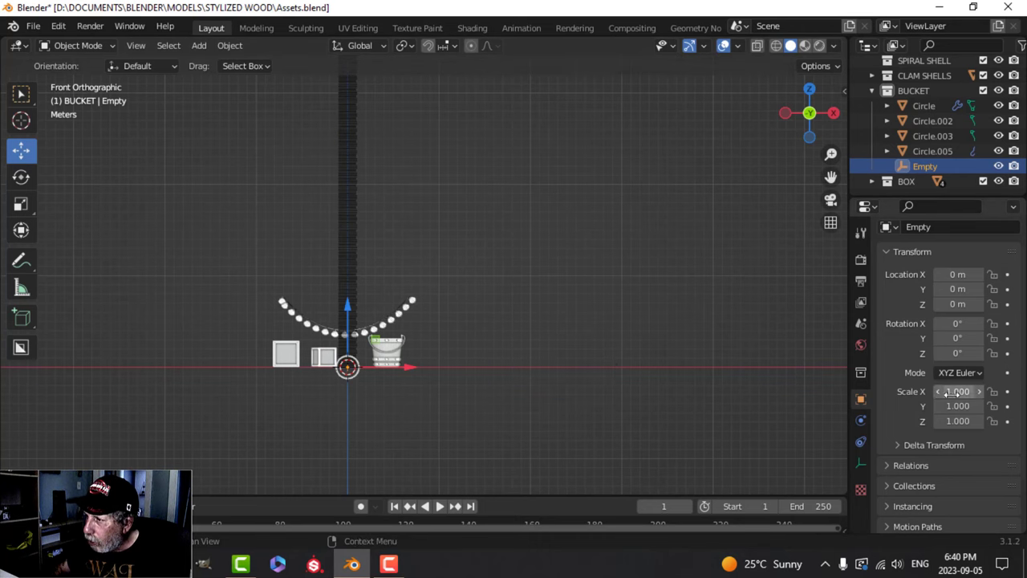
scroll(450, 309, "up", 1)
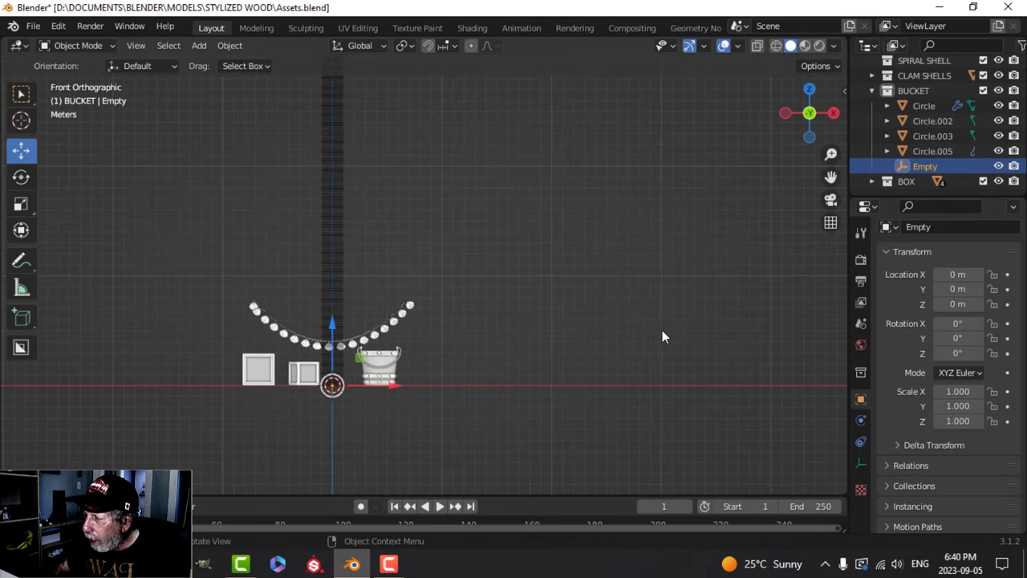
left_click(960, 392)
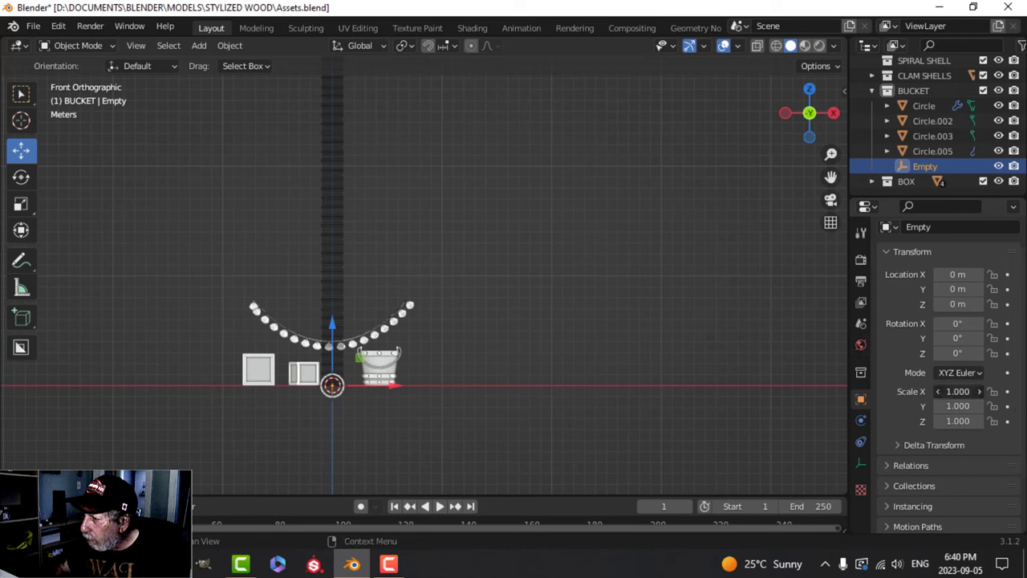
type("0.990")
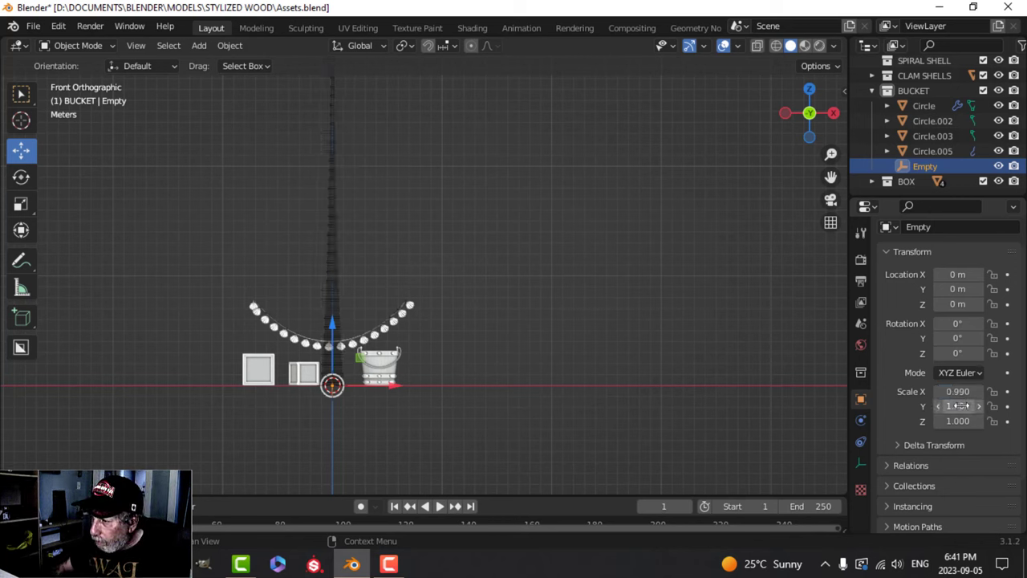
key("Tab")
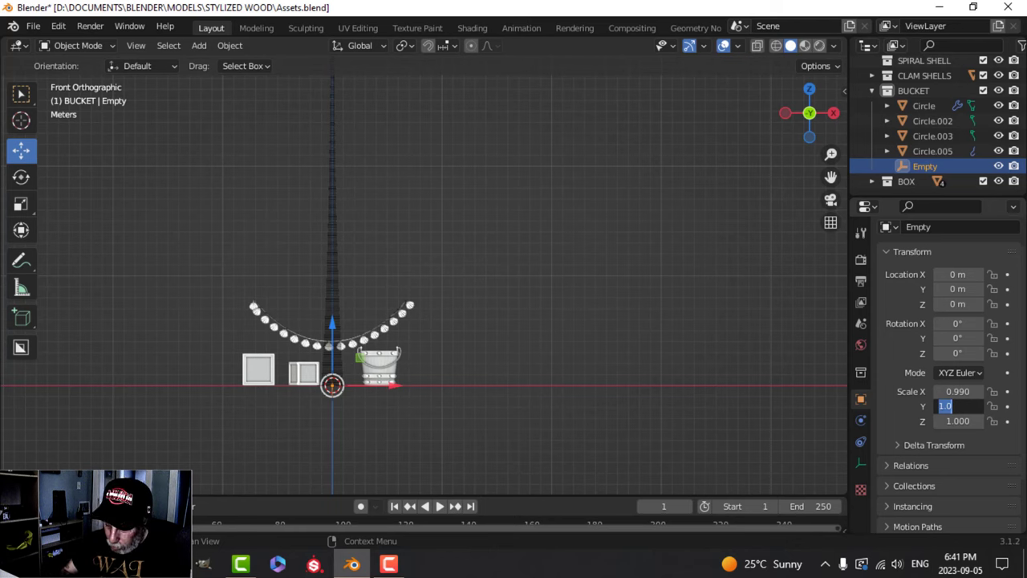
type("0.99")
key("Return")
- Set the Empty's Z scale to 0.99 so the array tapers into a spire
middle_click_drag(585, 386, 530, 225)
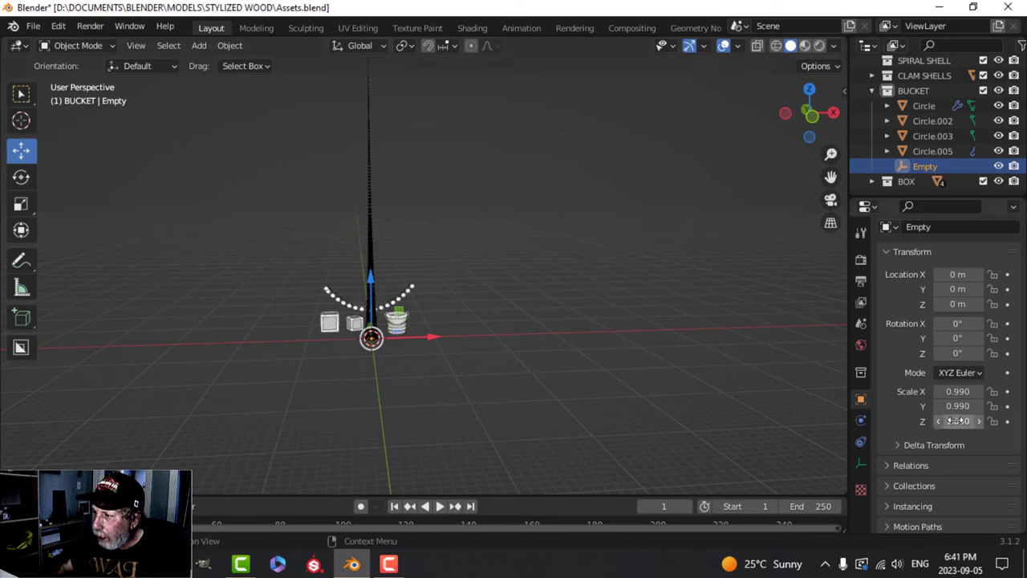
left_click(981, 423)
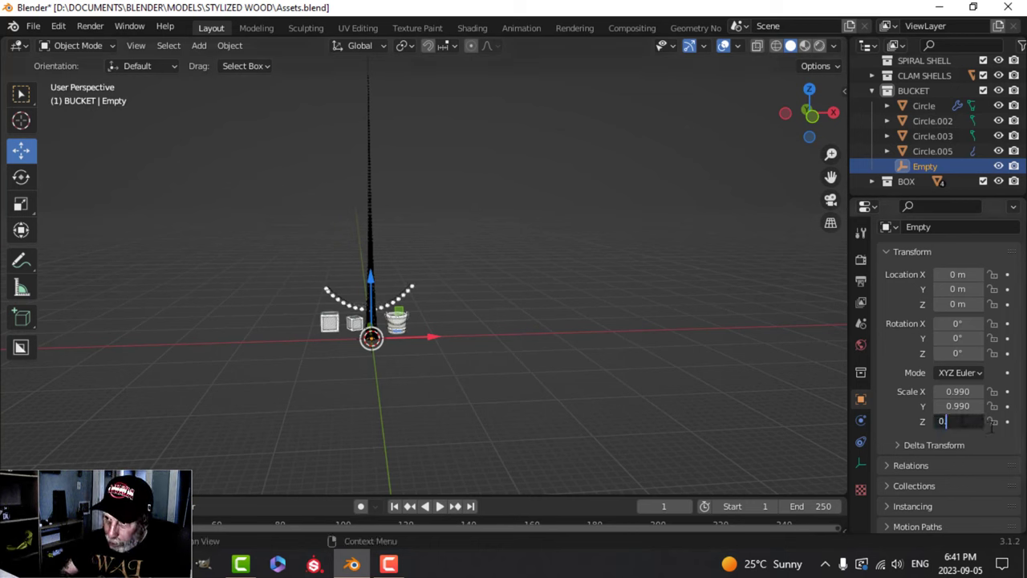
key("Return")
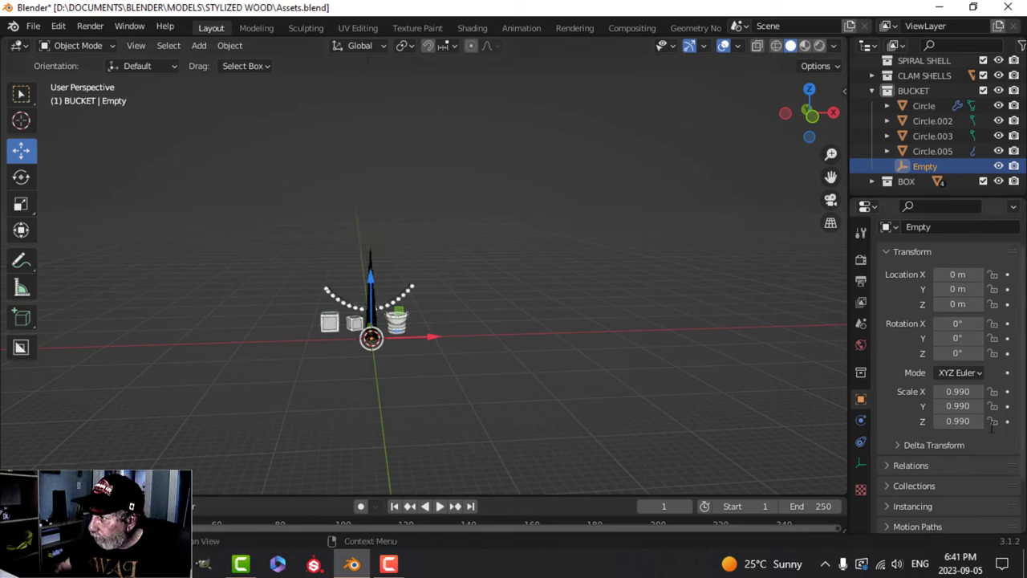
scroll(532, 319, "down", 1)
scroll(498, 338, "up", 3)
middle_click_drag(497, 338, 441, 259, "shift")
scroll(550, 311, "up", 3)
scroll(441, 259, "up", 2)
scroll(668, 362, "down", 3)
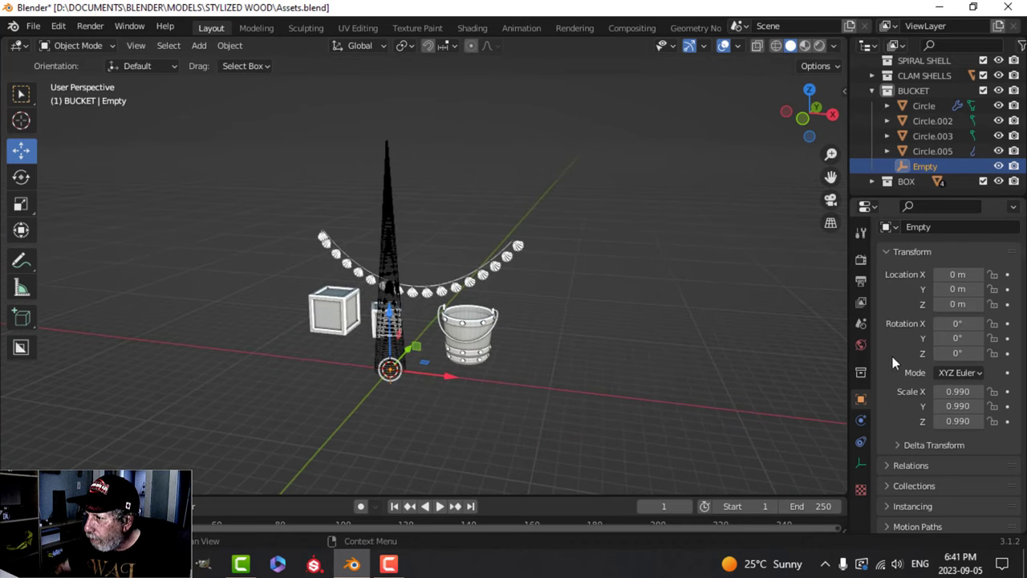
- Rotate the Empty 5° on X and slide it about 0.102 m along Y
left_click(958, 324)
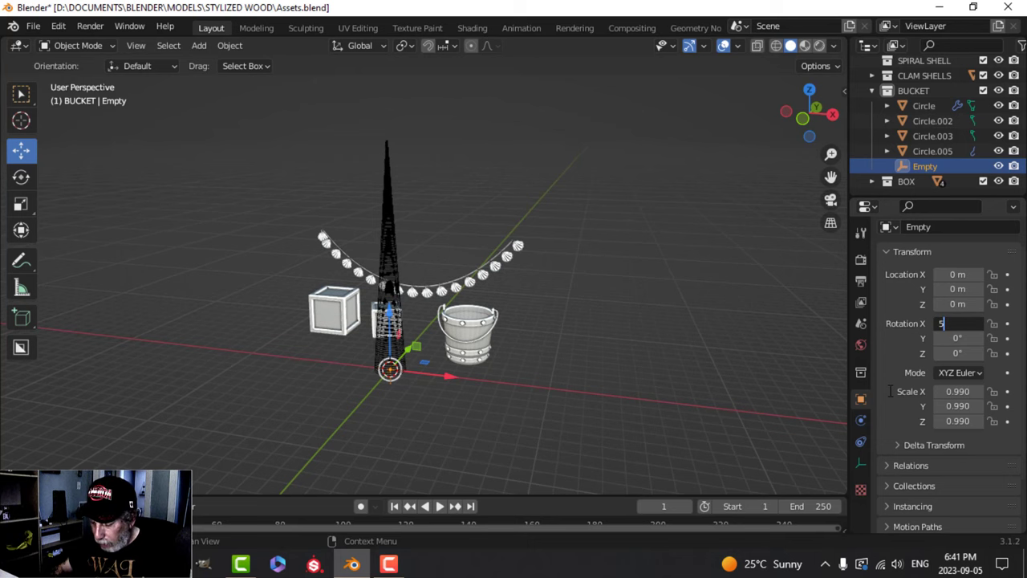
key("Return")
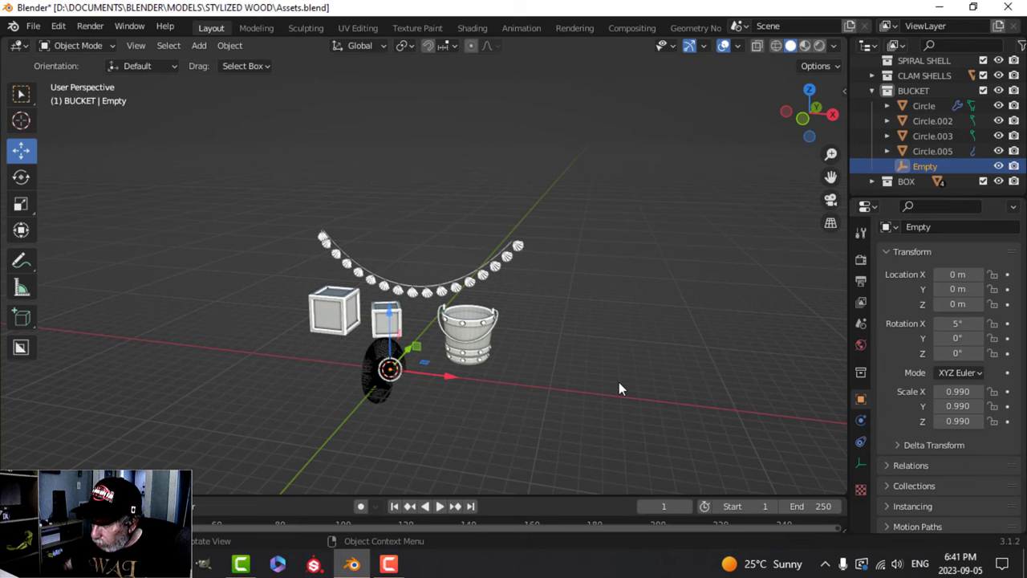
key("KP_3")
scroll(396, 387, "up", 5)
middle_click_drag(396, 387, 432, 154, "shift")
scroll(443, 246, "up", 2)
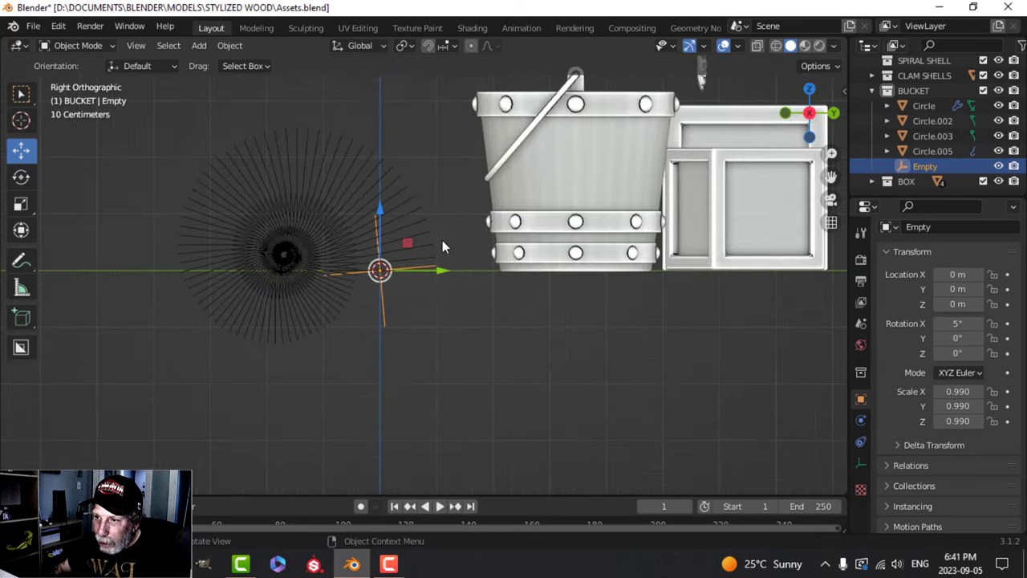
scroll(430, 288, "up", 2)
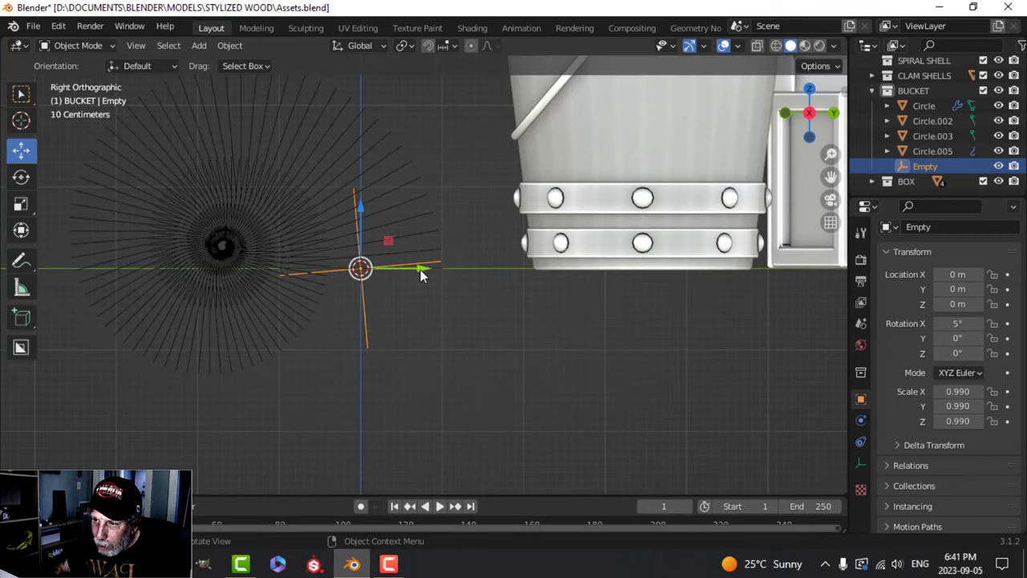
left_click_drag(422, 269, 433, 268)
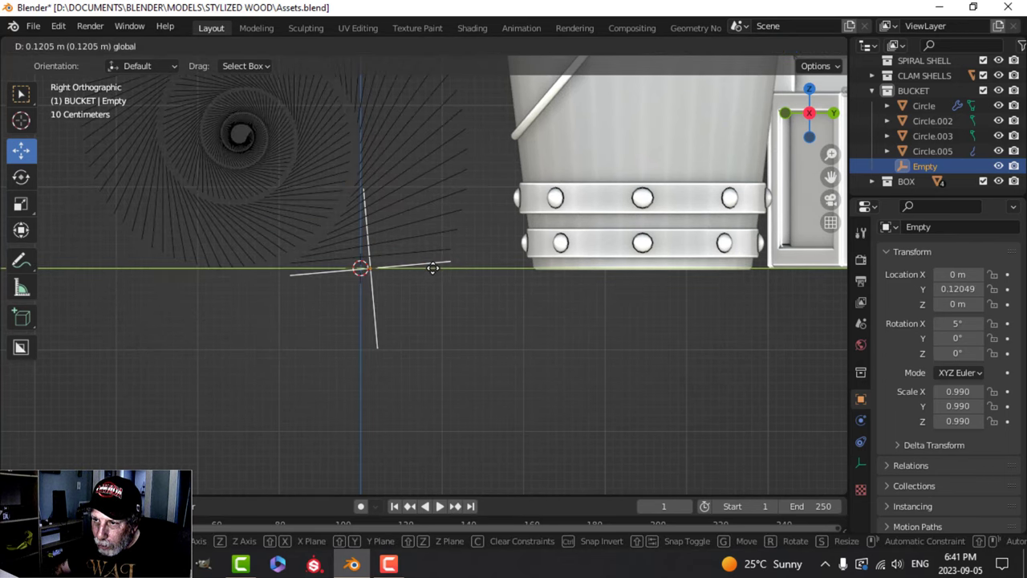
left_click_drag(432, 268, 417, 266)
scroll(440, 298, "down", 2)
middle_click_drag(429, 304, 458, 281)
scroll(481, 333, "down", 3)
- Apply the circle's Array modifier and delete the Empty
left_click(415, 187)
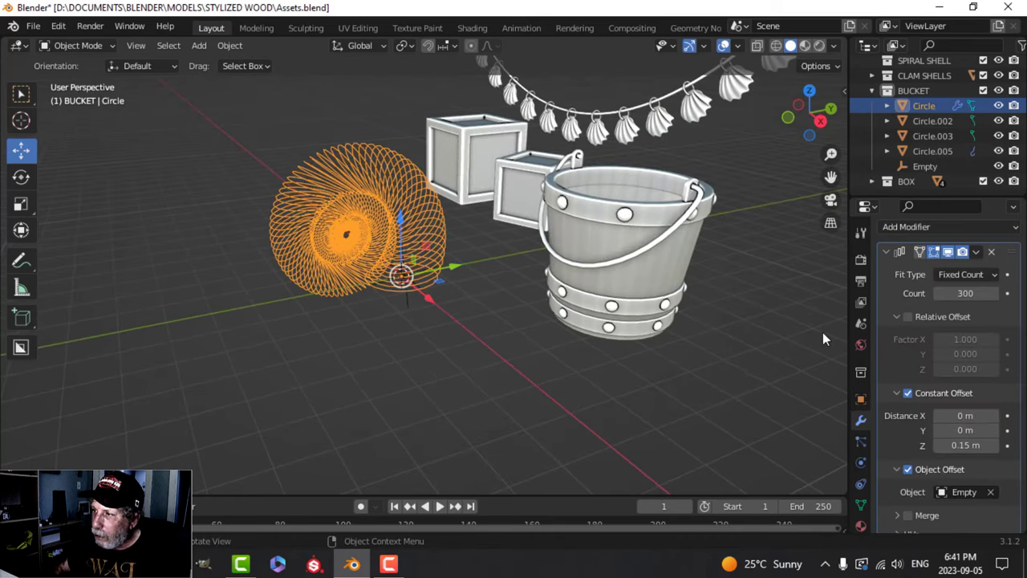
left_click(981, 253)
left_click(923, 269)
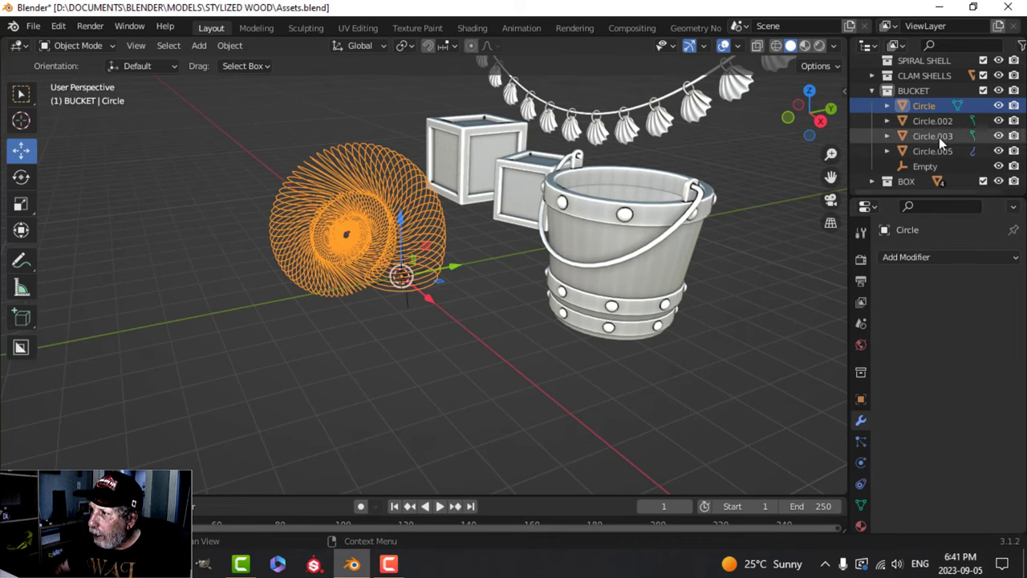
left_click(927, 166)
key("x")
left_click(469, 319)
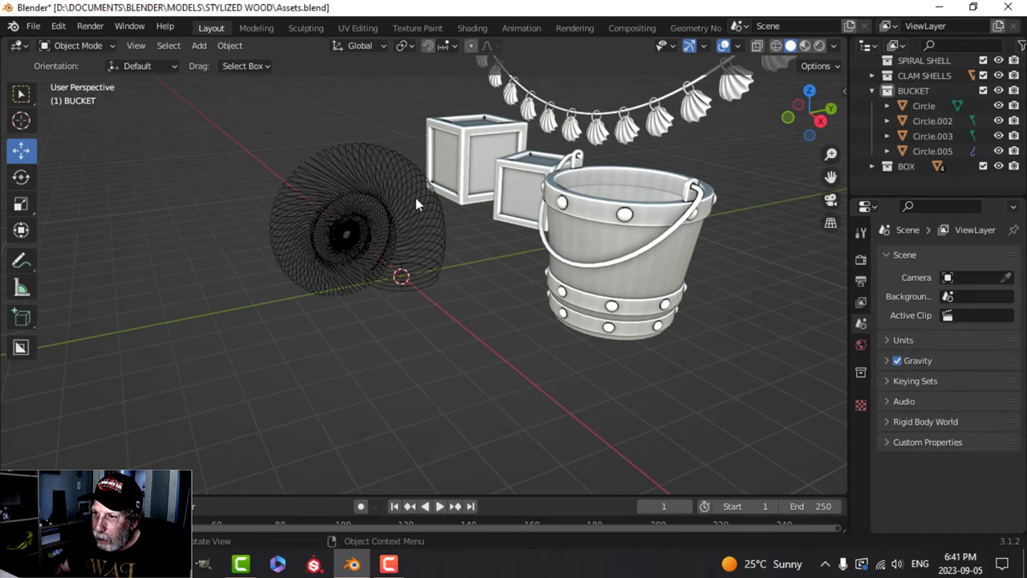
- Bridge all the circle edge loops into one continuous shell surface
left_click(429, 252)
key("Tab")
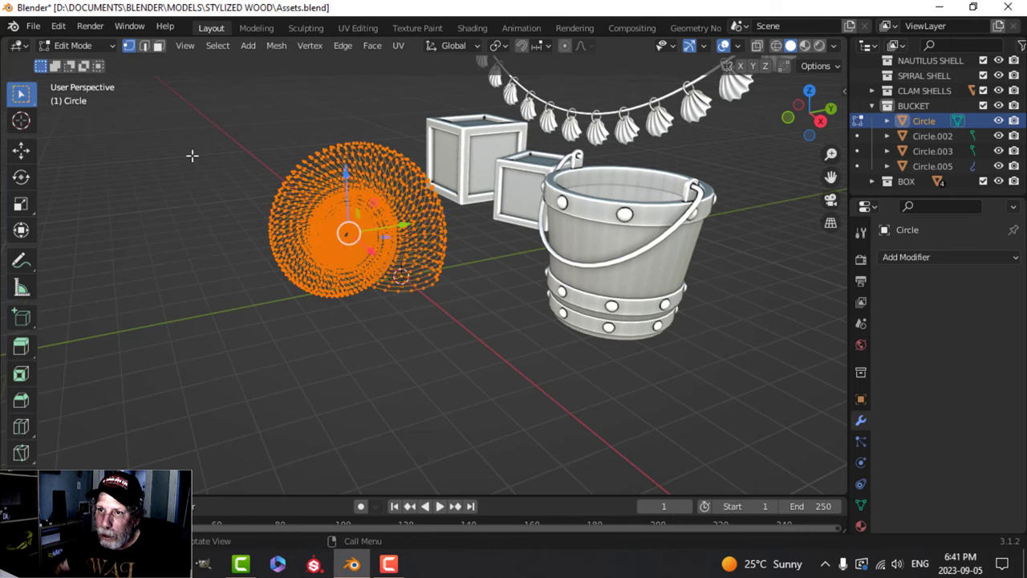
left_click(144, 47)
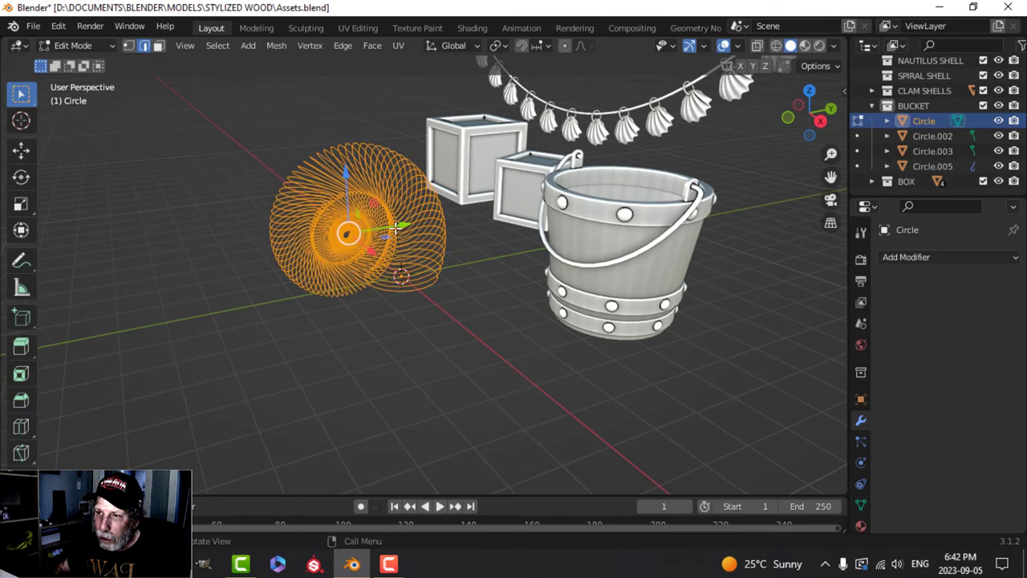
scroll(396, 228, "up", 1)
key("ctrl+e")
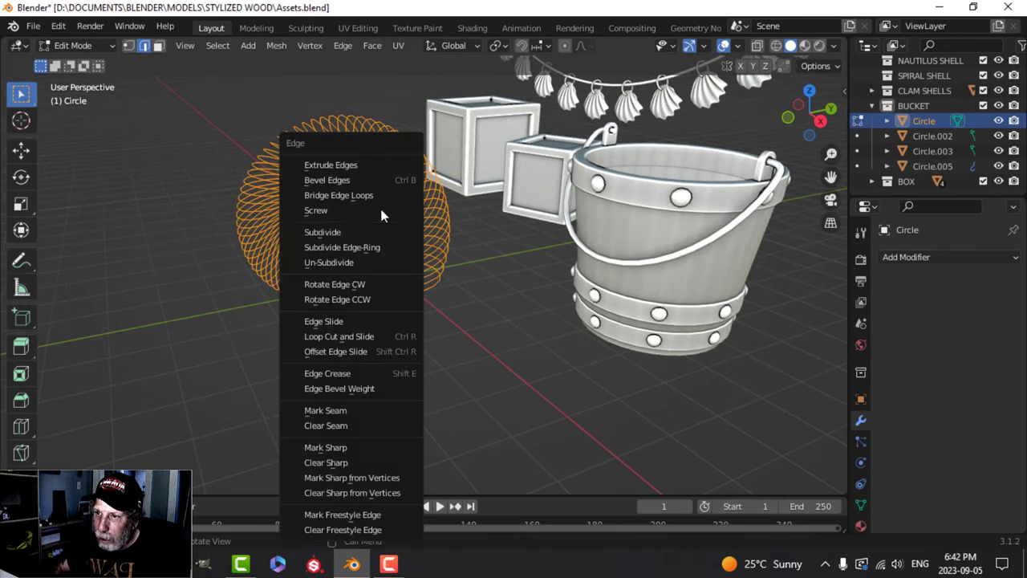
left_click(373, 194)
middle_click_drag(447, 252, 443, 226)
key("Tab")
- Apply Shade Smooth to the spiral shell
left_click(424, 159)
right_click(424, 158)
left_click(424, 158)
left_click(449, 209)
- Check the shell's vertex and face counts in Local View, then hide the statistics
left_click(415, 263)
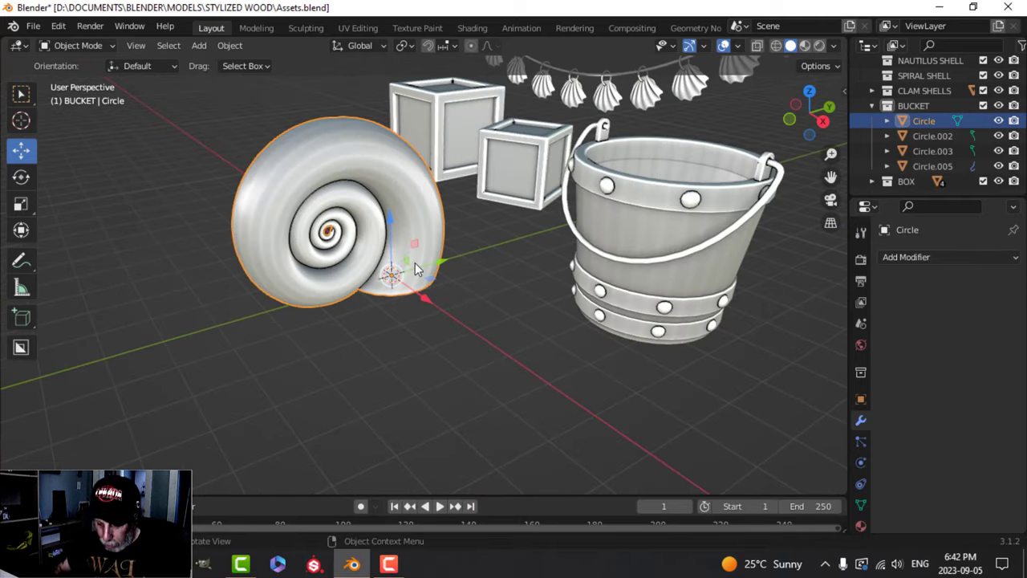
key("KP_Divide")
left_click(736, 46)
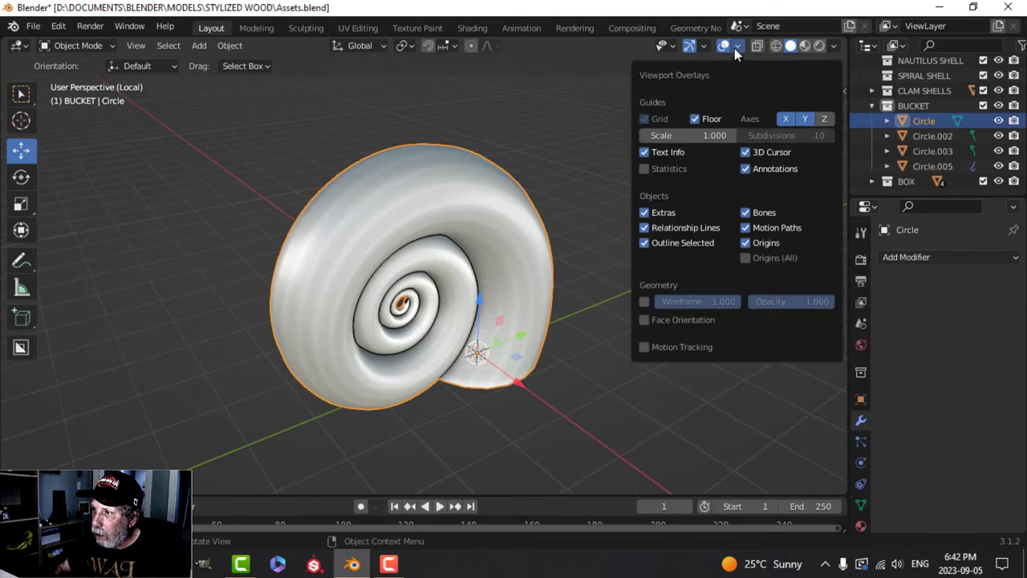
left_click(659, 169)
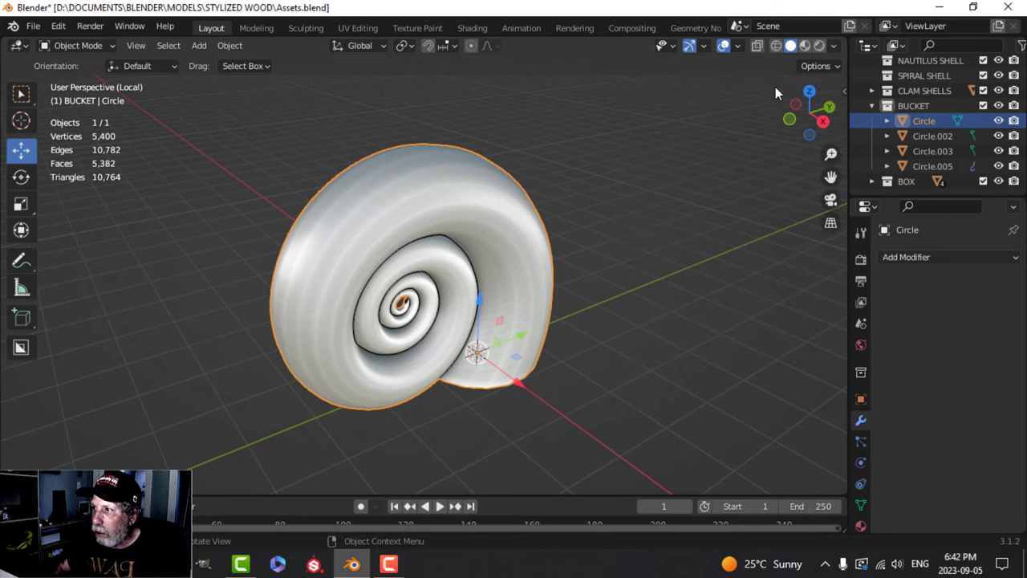
left_click(739, 46)
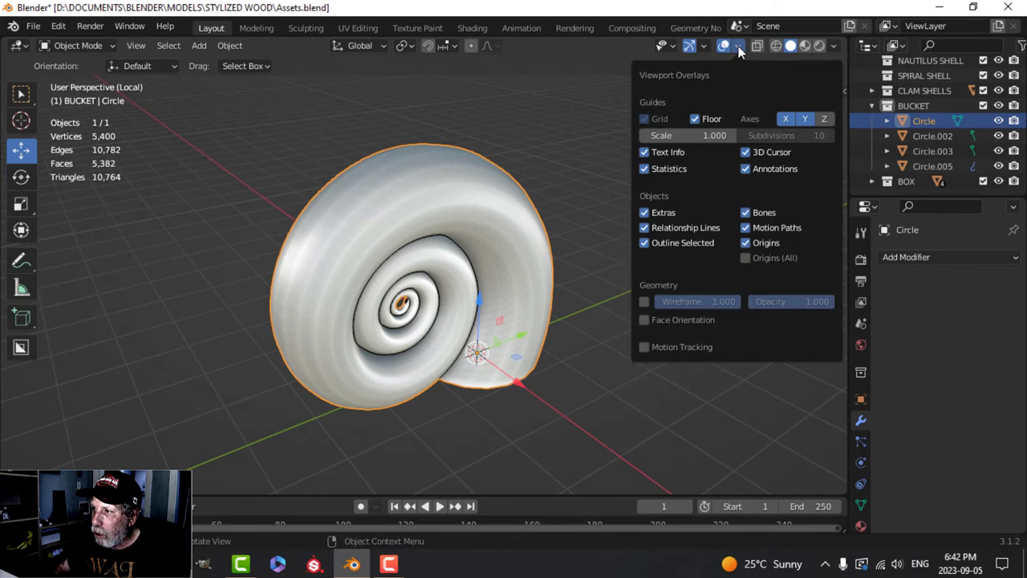
left_click(651, 170)
key("KP_Divide")
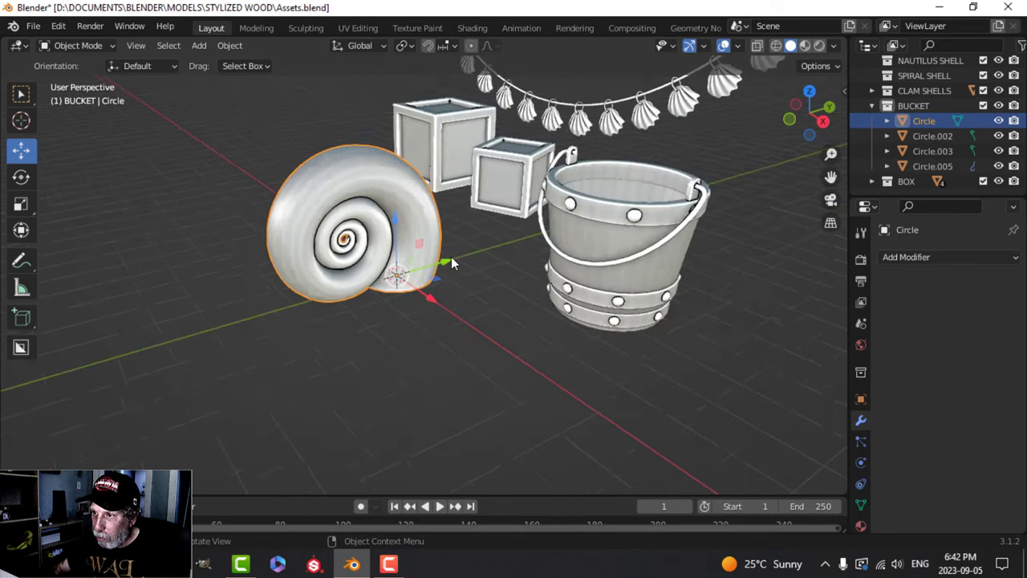
- Scale the shell's geometry down in Edit Mode
middle_click_drag(400, 199, 480, 252)
key("Tab")
key("s")
left_click(459, 245)
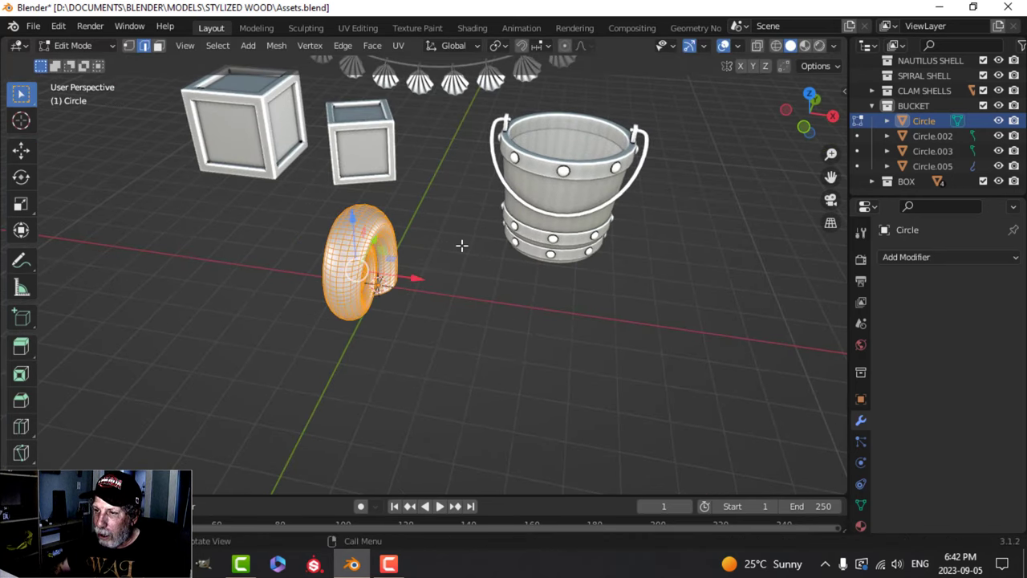
key("Tab")
- Move the shell into a new collection named SHELL NAUTILUS
key("m")
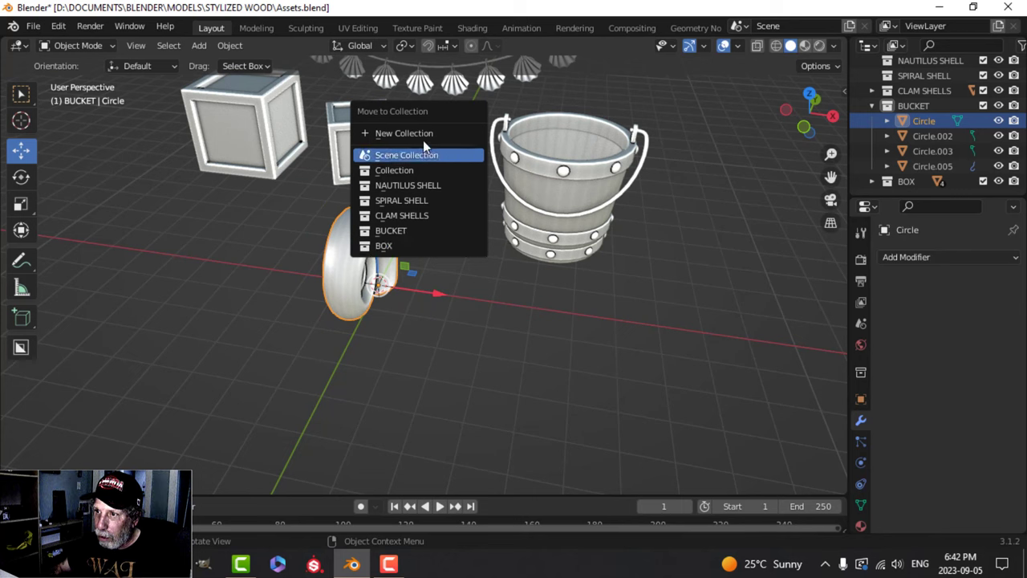
left_click(424, 137)
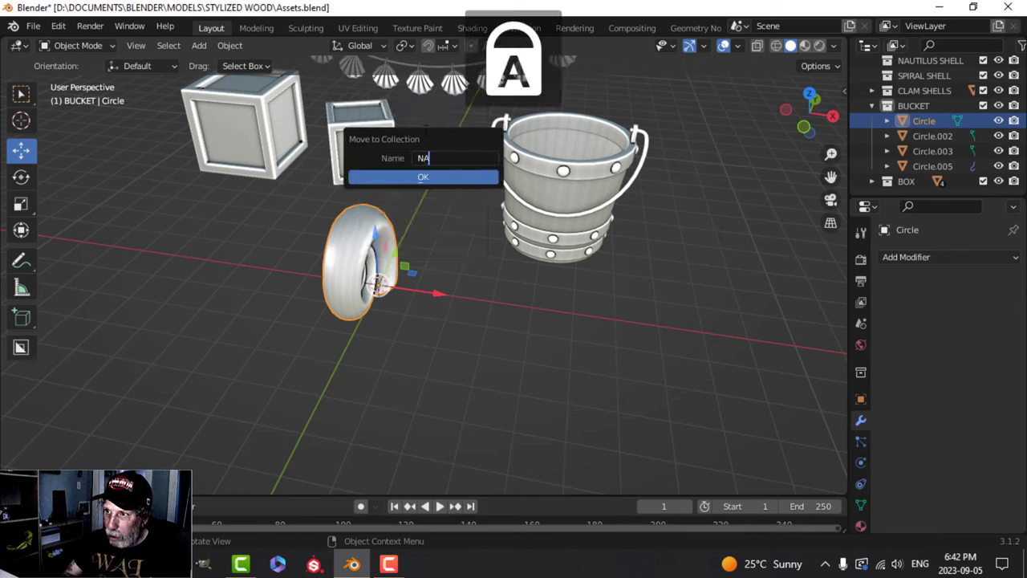
type("ILUS")
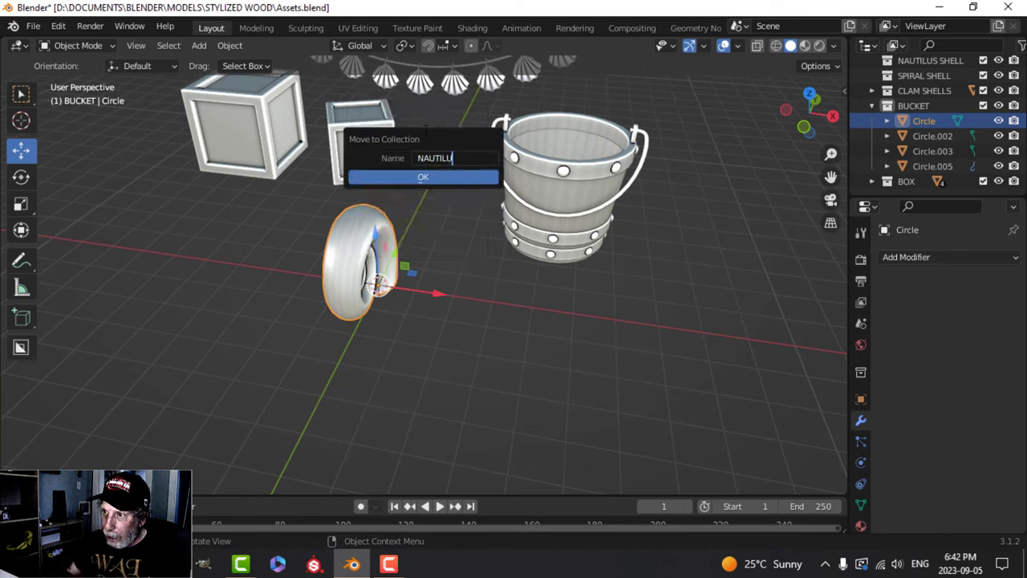
key("BackSpace")
key("BackSpace")
key("BackSpace")
key("BackSpace")
key("BackSpace")
key("BackSpace")
key("BackSpace")
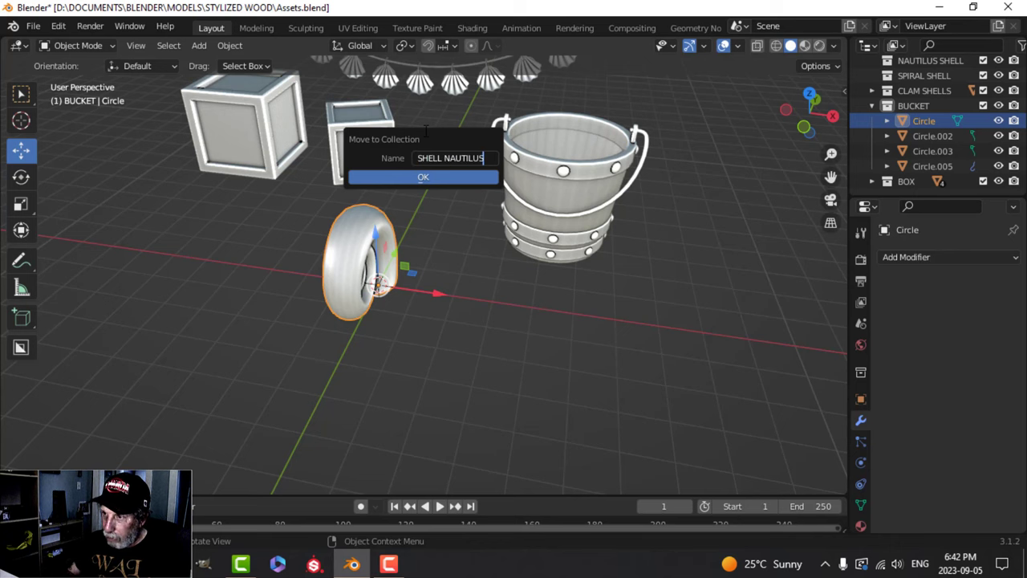
- Move the nautilus shell into SHELL NAUTILUS and reposition it from the top view
left_click(444, 178)
scroll(401, 249, "down", 3)
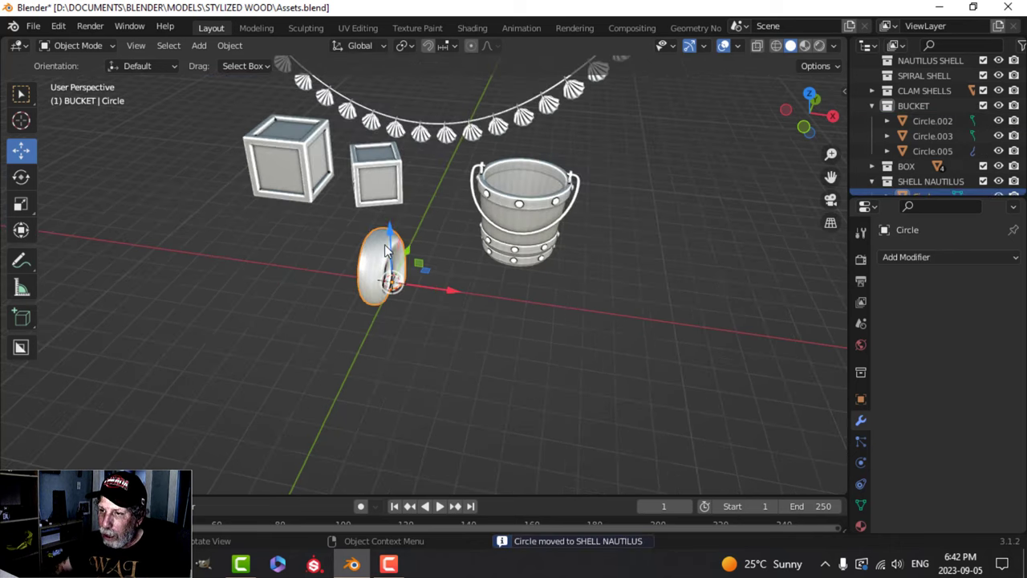
key("KP_7")
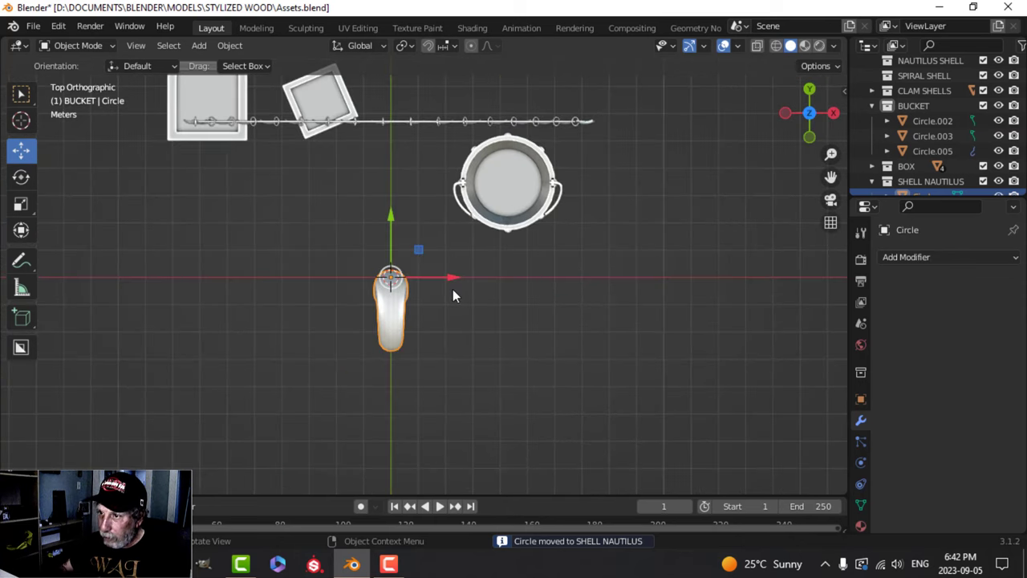
scroll(461, 304, "down", 1)
key("g")
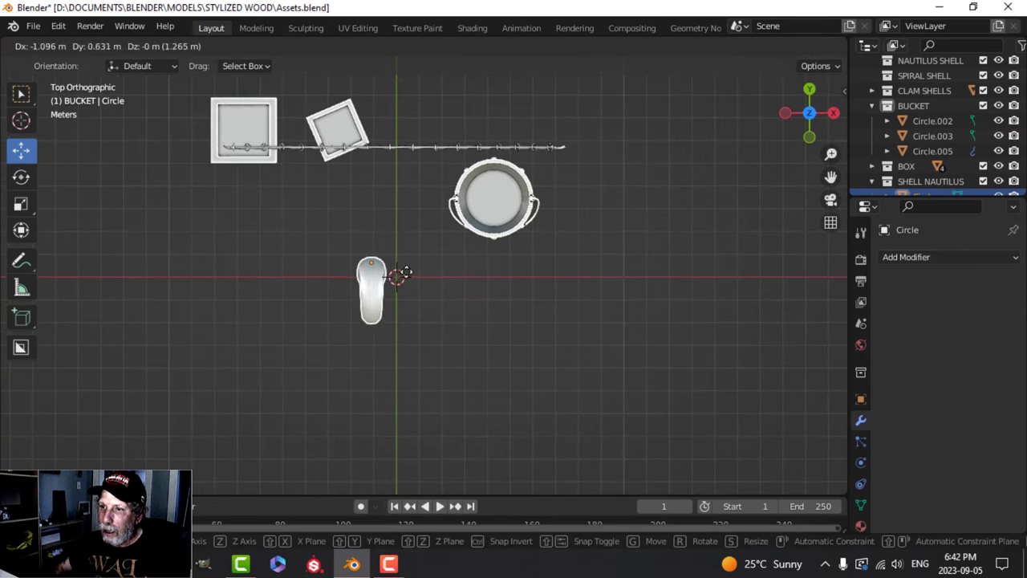
left_click(348, 207)
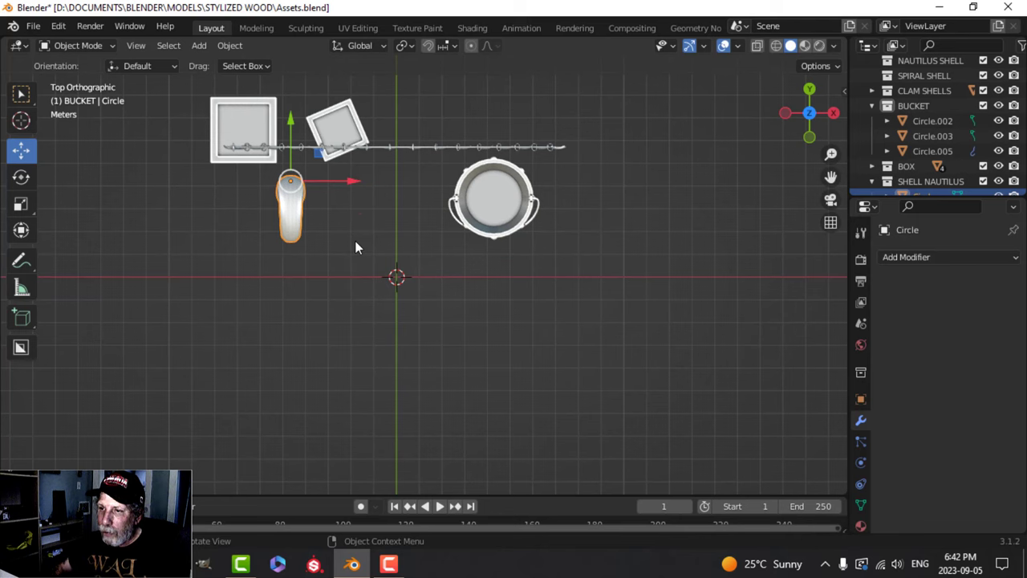
- Rotate the nautilus shell's mesh 90° about Z
key("Tab")
type("rz90")
key("Return")
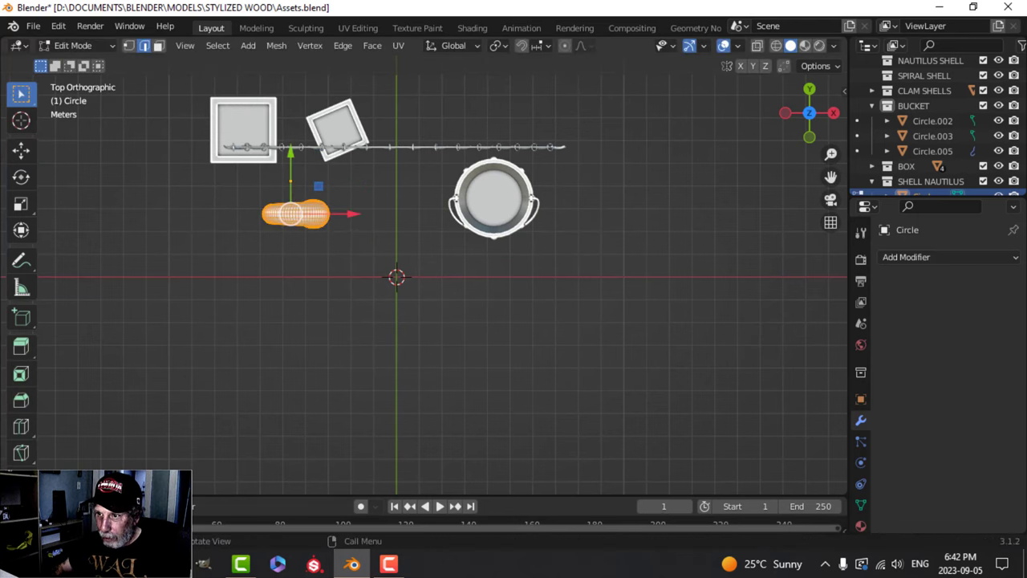
key("Tab")
middle_click_drag(364, 258, 396, 182)
left_click(385, 250)
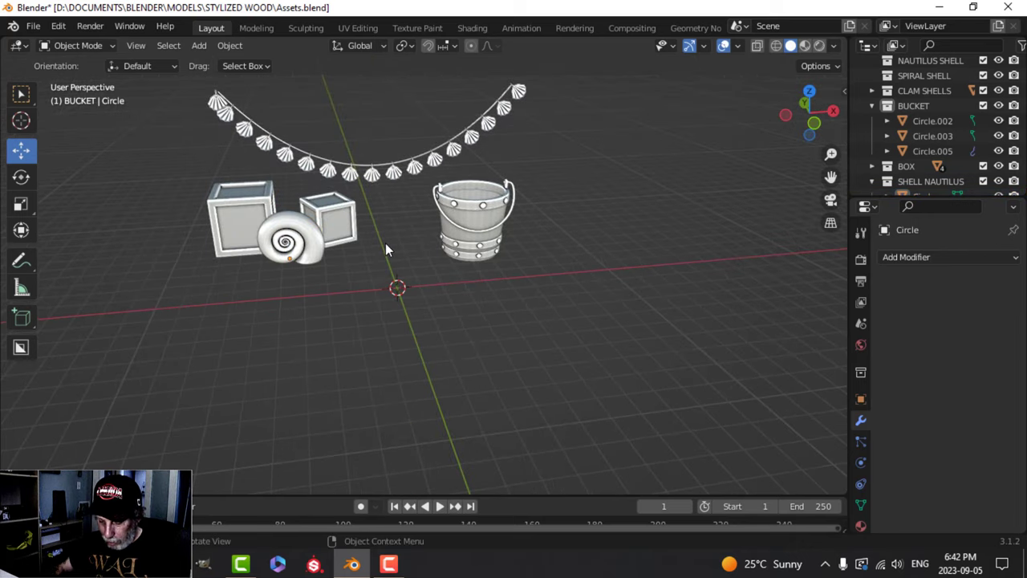
- Unhide the ground plane, lower the shell onto it, then select the plane
key("alt+h")
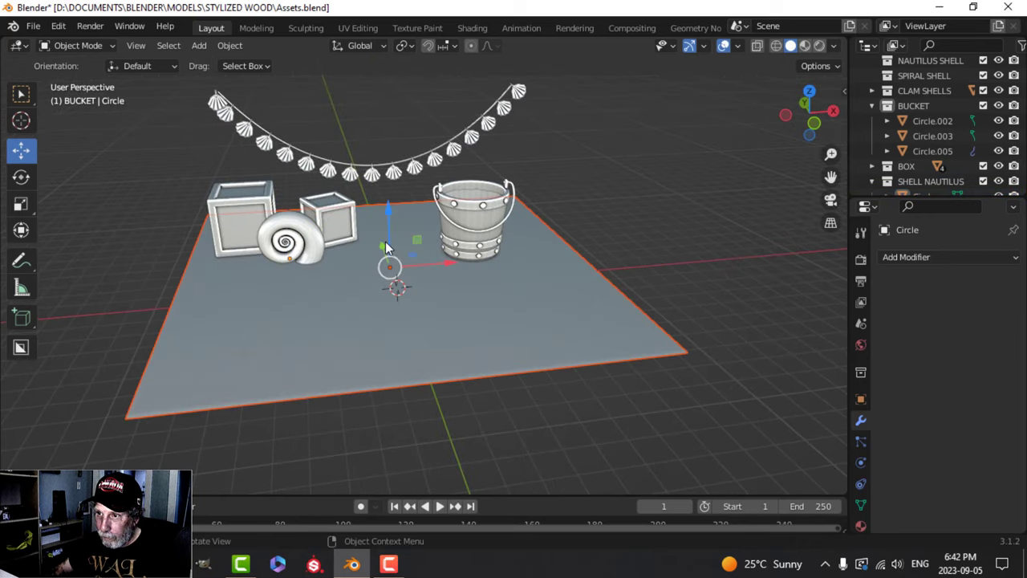
scroll(337, 248, "up", 1)
middle_click_drag(337, 248, 263, 227)
left_click(265, 234)
key("Tab")
left_click_drag(222, 182, 221, 212)
key("Tab")
middle_click_drag(222, 212, 368, 288)
left_click(368, 287)
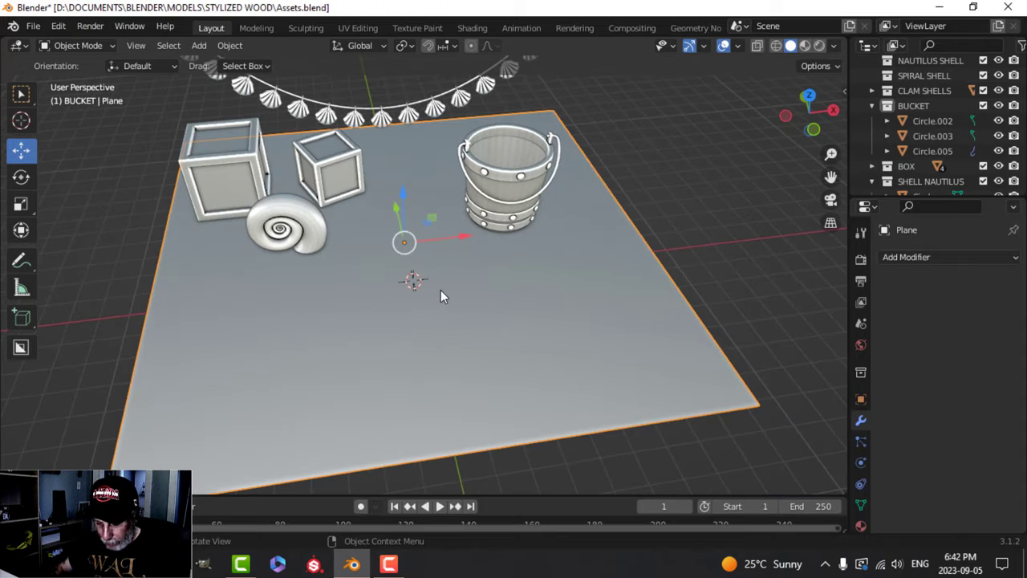
- Hide the ground plane and add a mesh circle at the origin in top view
key("h")
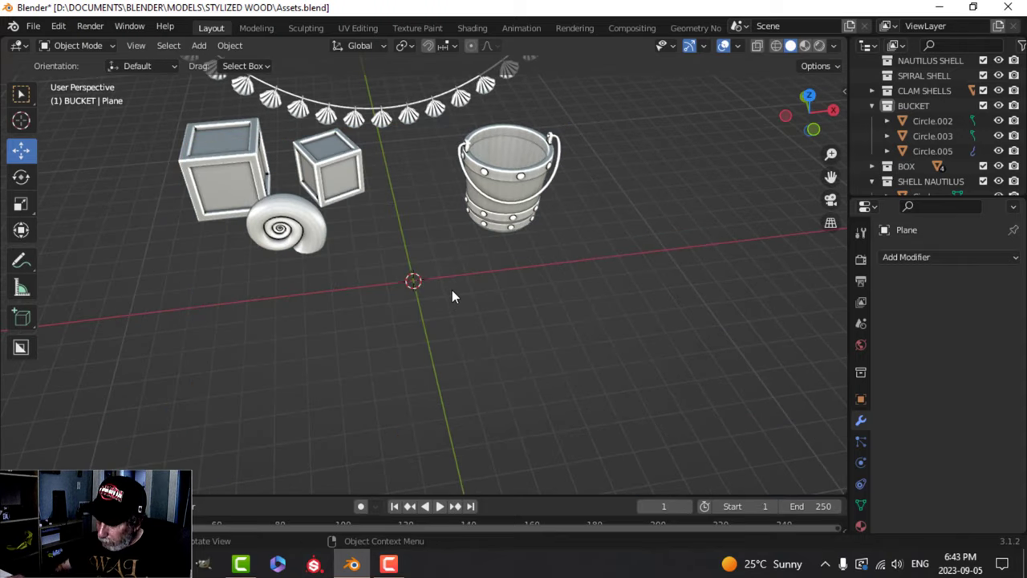
key("KP_7")
scroll(452, 290, "up", 5)
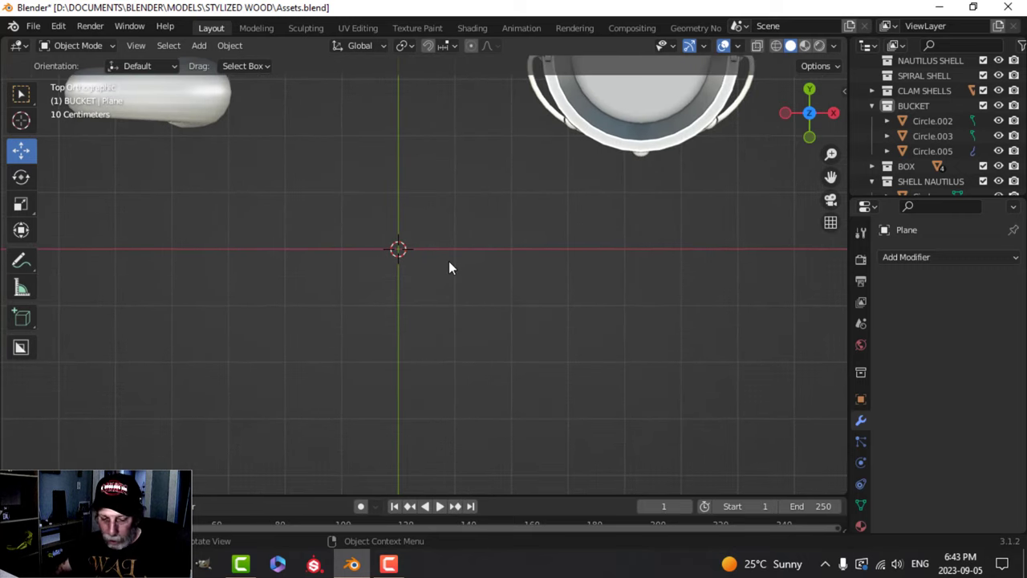
key("shift+a")
mouse_move(433, 114)
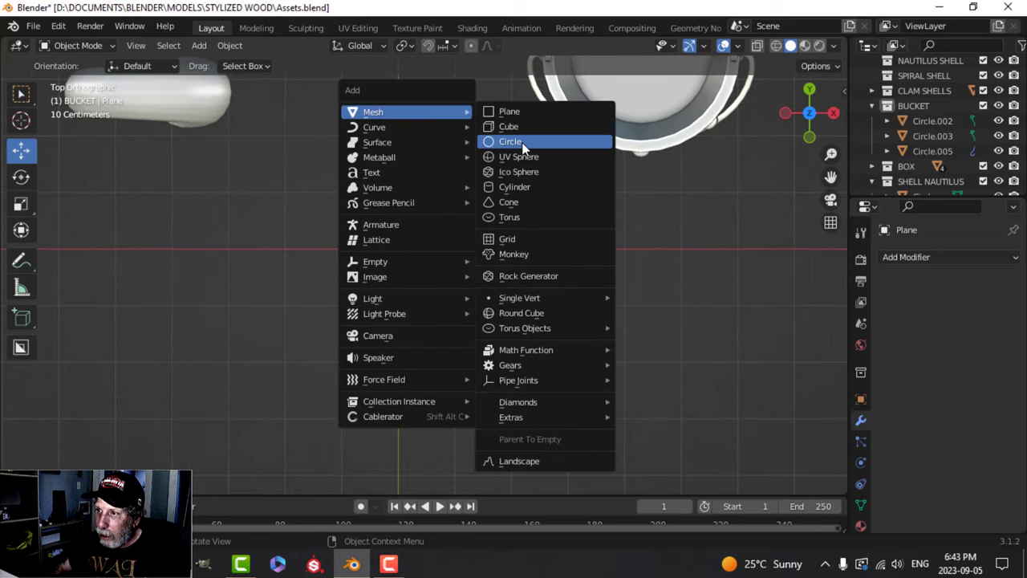
left_click(522, 142)
left_click(81, 480)
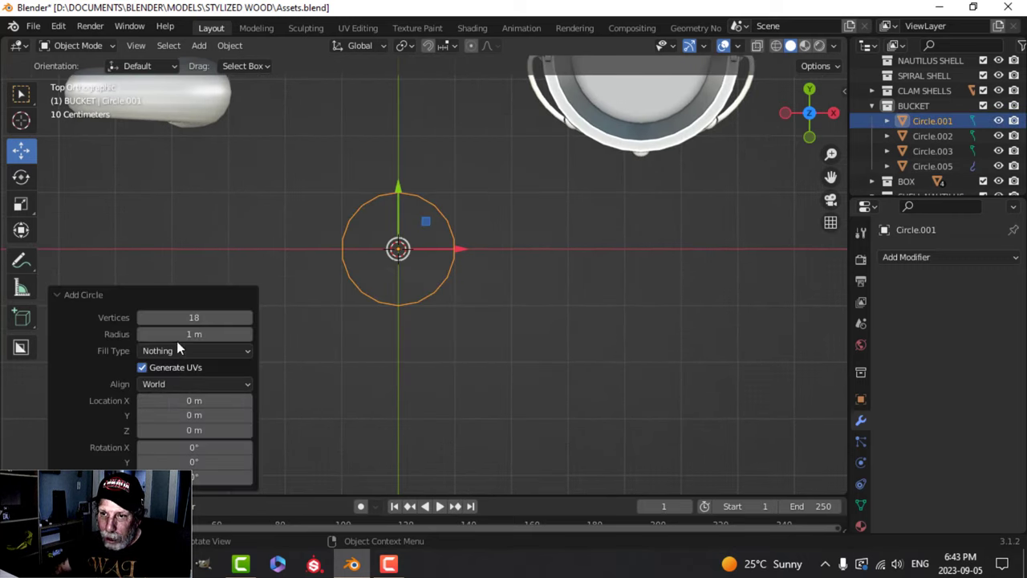
left_click(187, 295)
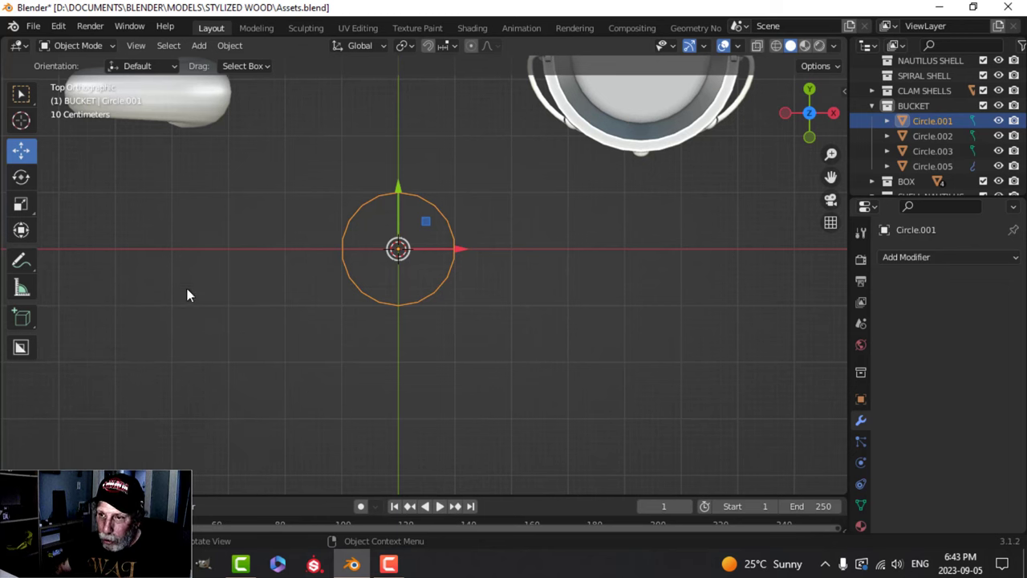
- Give the circle an Array modifier with a count of 300
left_click(902, 257)
left_click(706, 298)
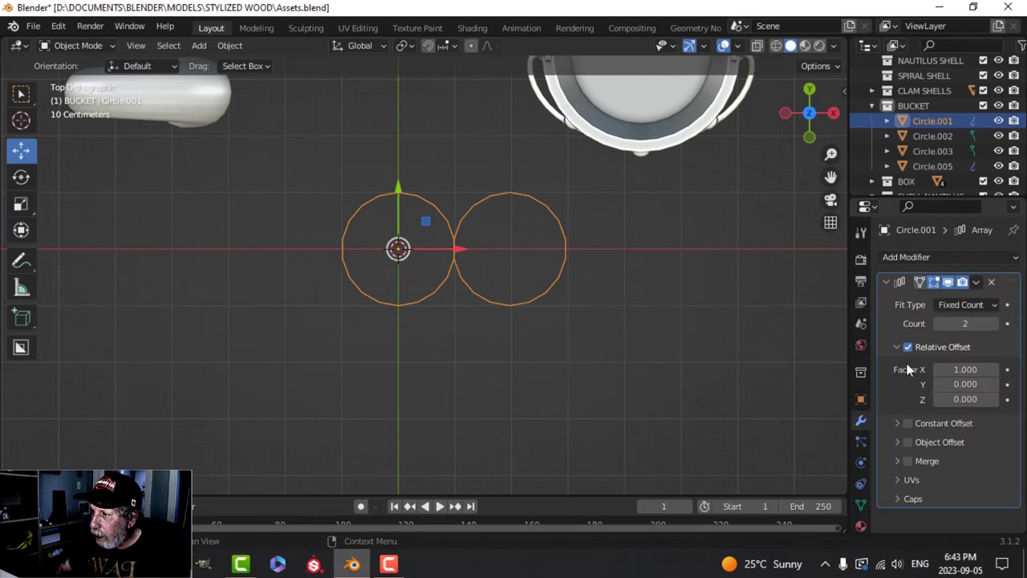
left_click(963, 324)
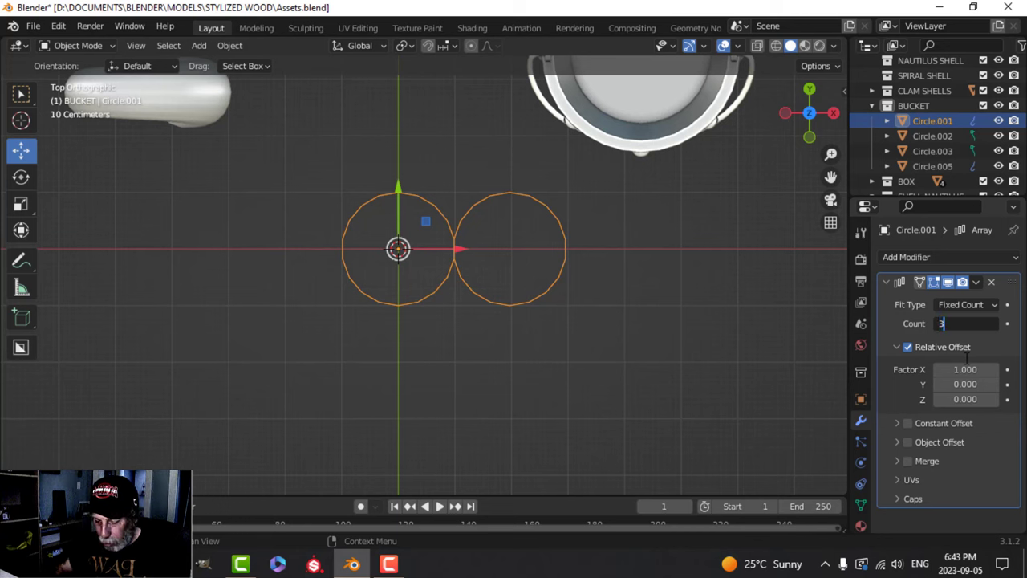
key("Return")
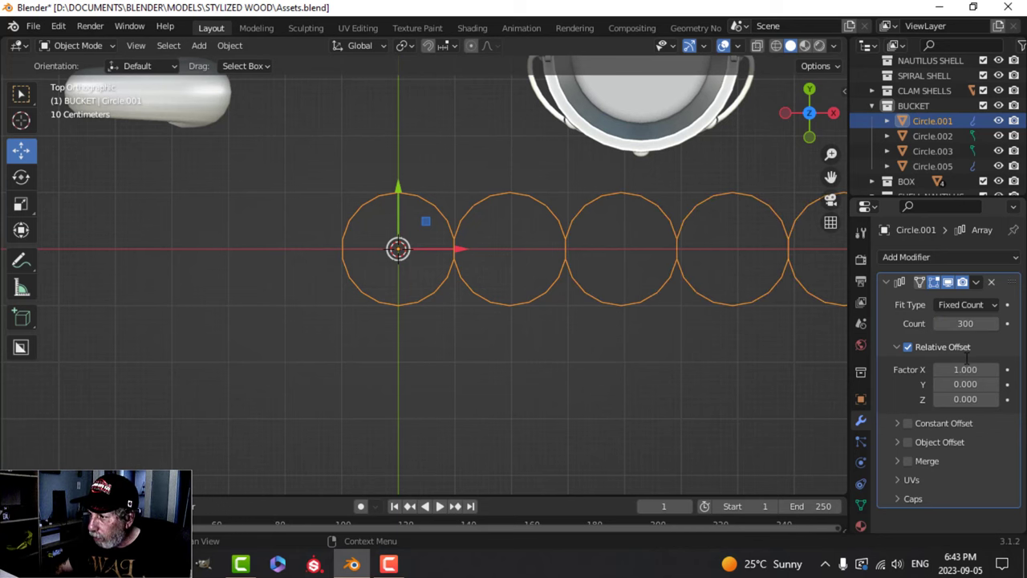
- Swap the array's relative offset for a constant offset of X 0 and Z 0.15 m
left_click(908, 347)
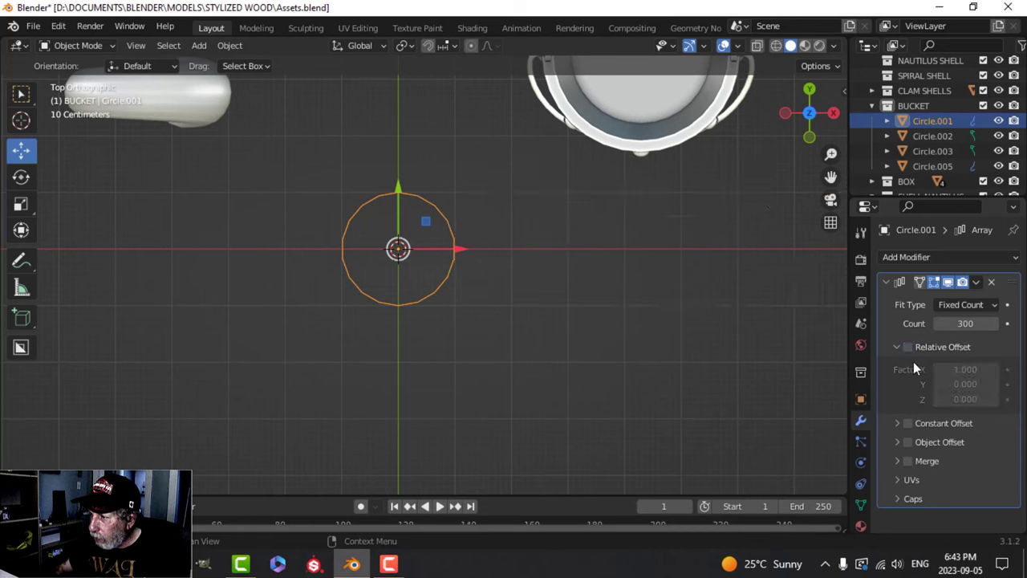
left_click(907, 423)
left_click(898, 423)
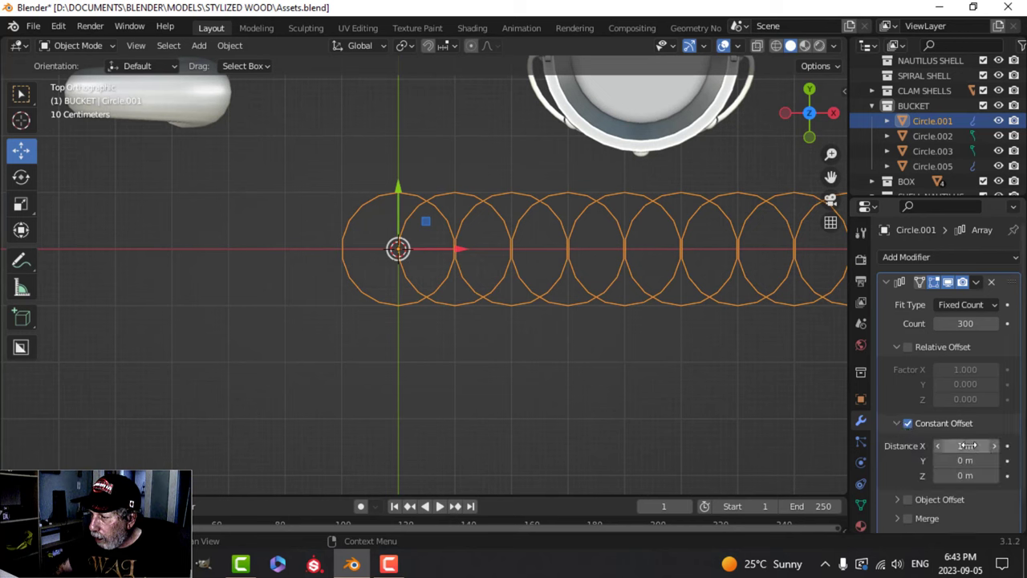
left_click(967, 445)
type("0")
key("Return")
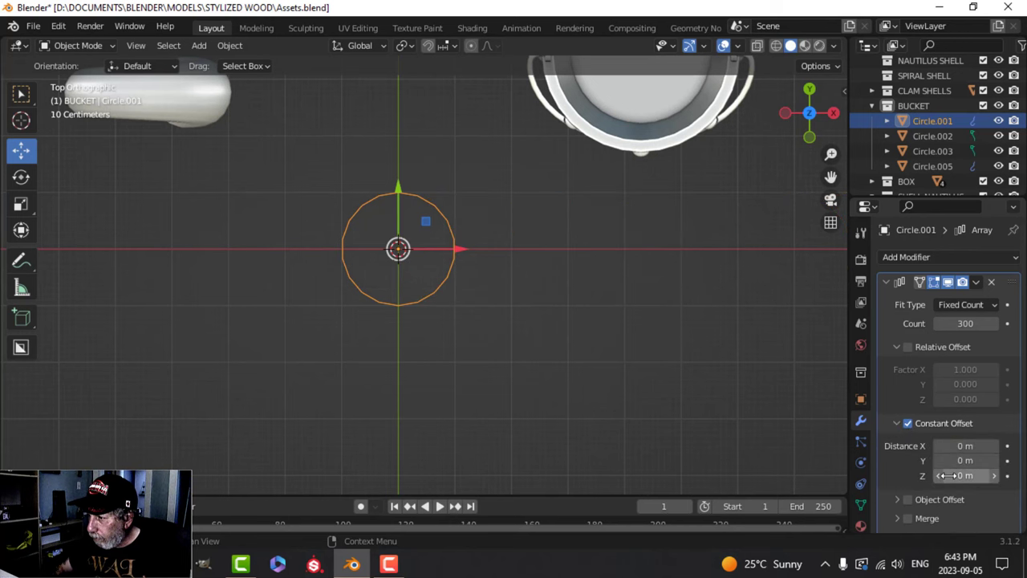
left_click(967, 476)
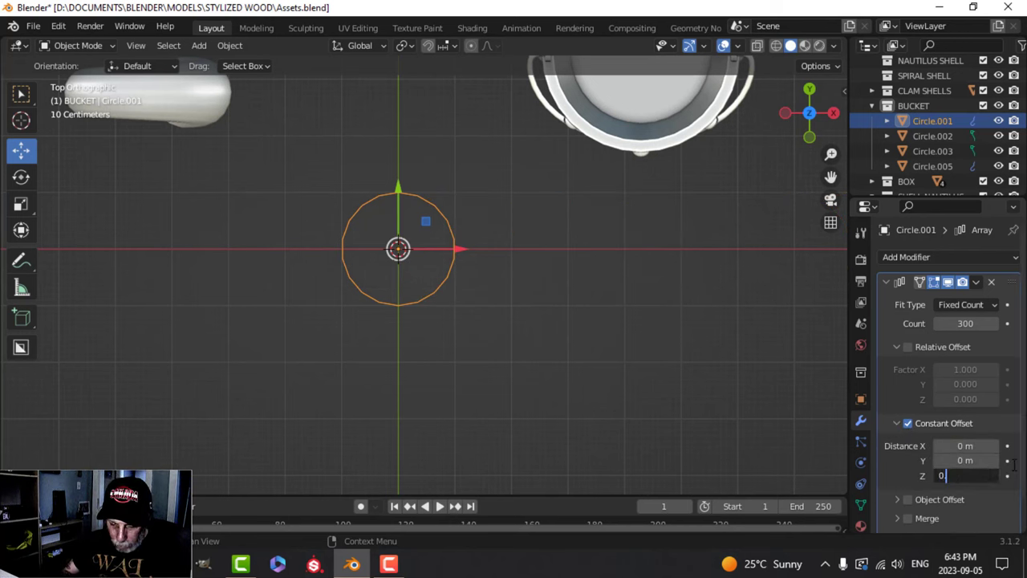
type("0.15")
key("Return")
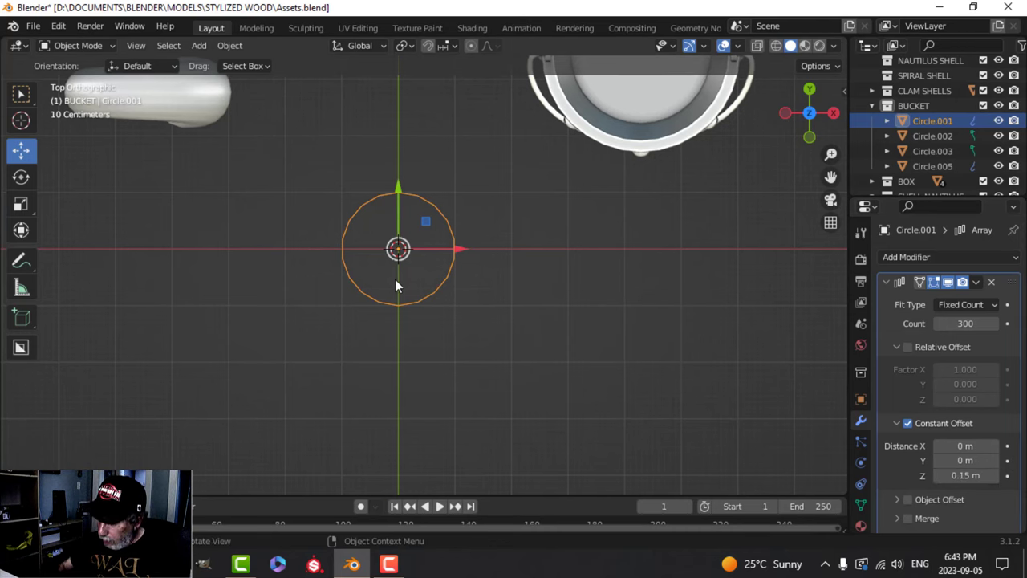
- Switch to front view and enable the array's Object Offset
scroll(396, 281, "down", 5)
key("KP_1")
scroll(449, 259, "down", 2)
scroll(473, 264, "down", 4)
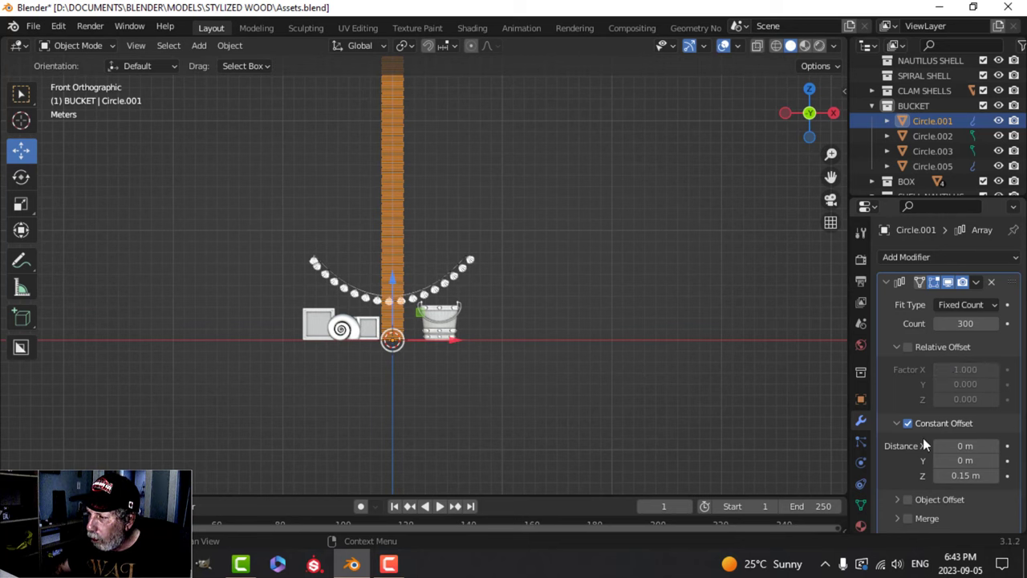
left_click(897, 499)
scroll(969, 495, "down", 2)
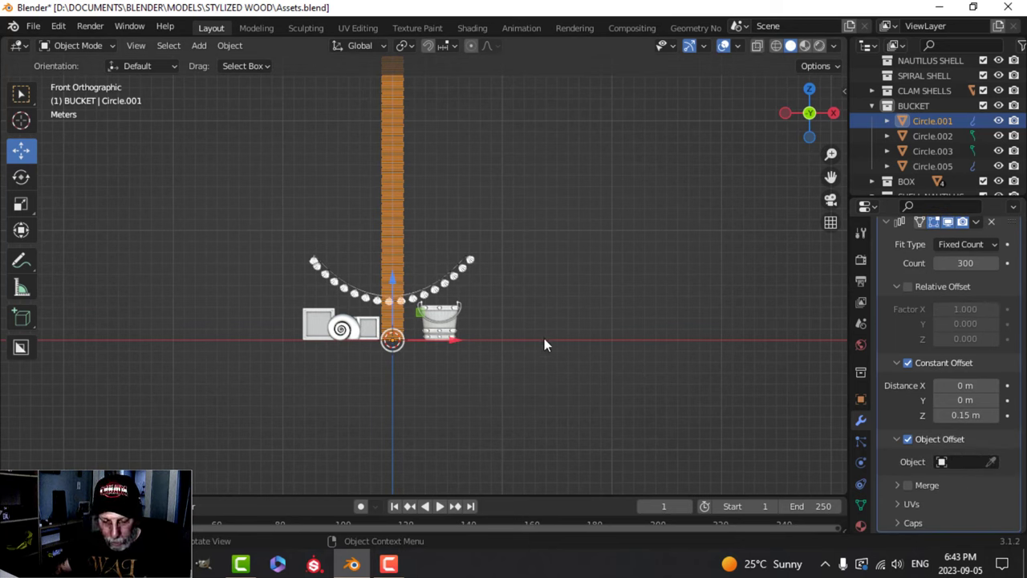
- Add a Plain Axes empty and set it as the array's offset object
key("shift+a")
mouse_move(510, 383)
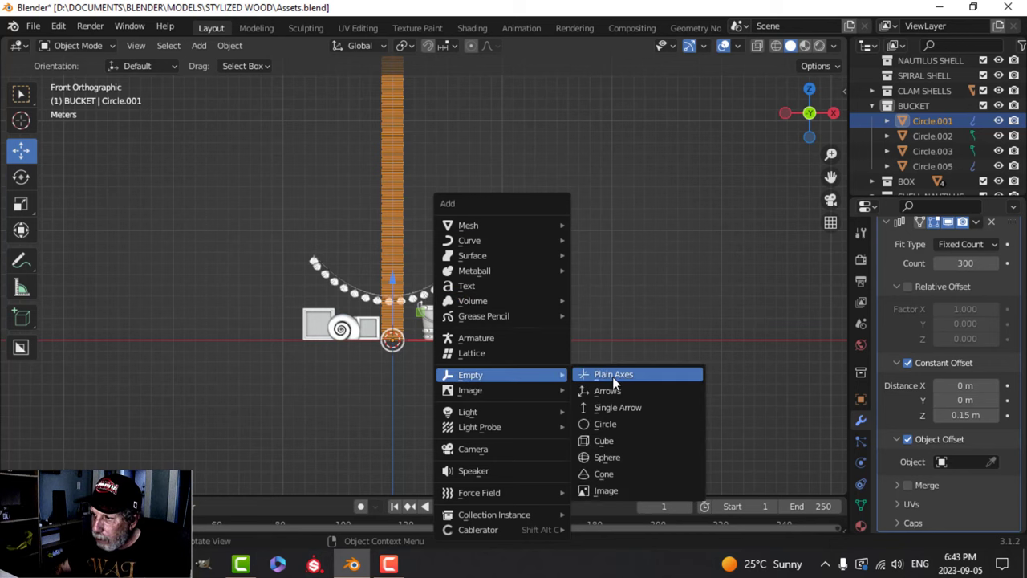
left_click(613, 376)
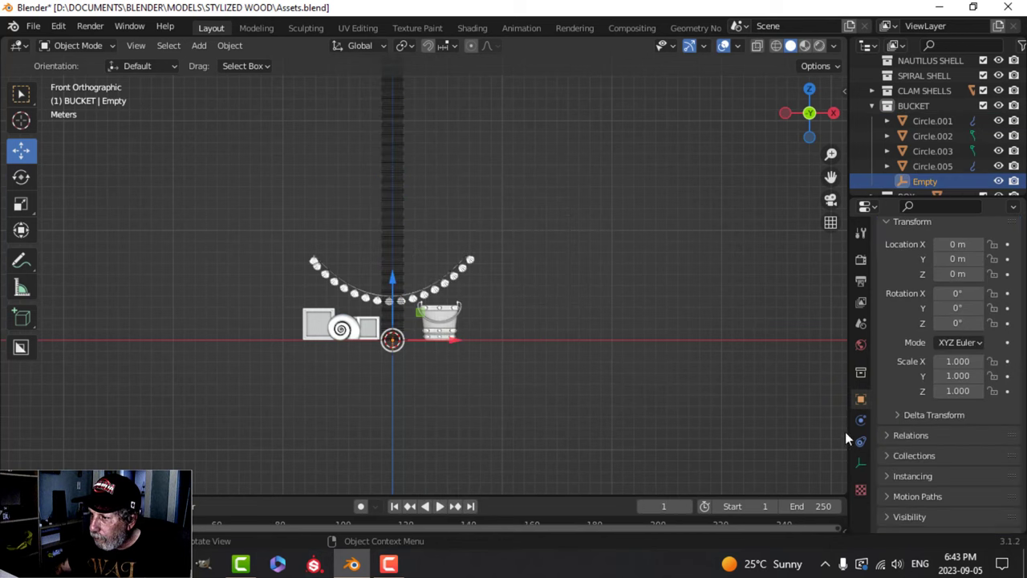
left_click(386, 187)
left_click(967, 464)
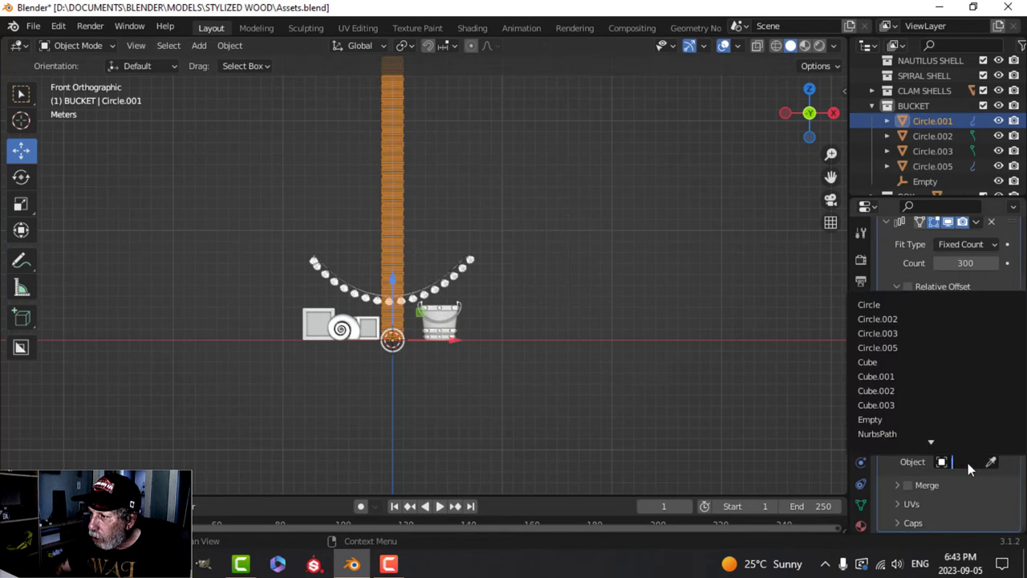
left_click(871, 419)
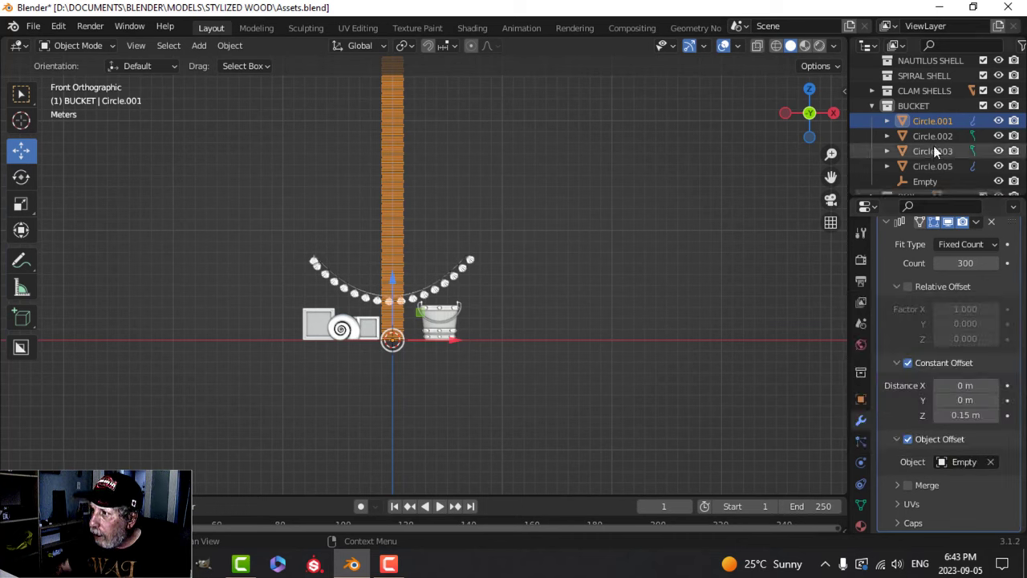
left_click(924, 181)
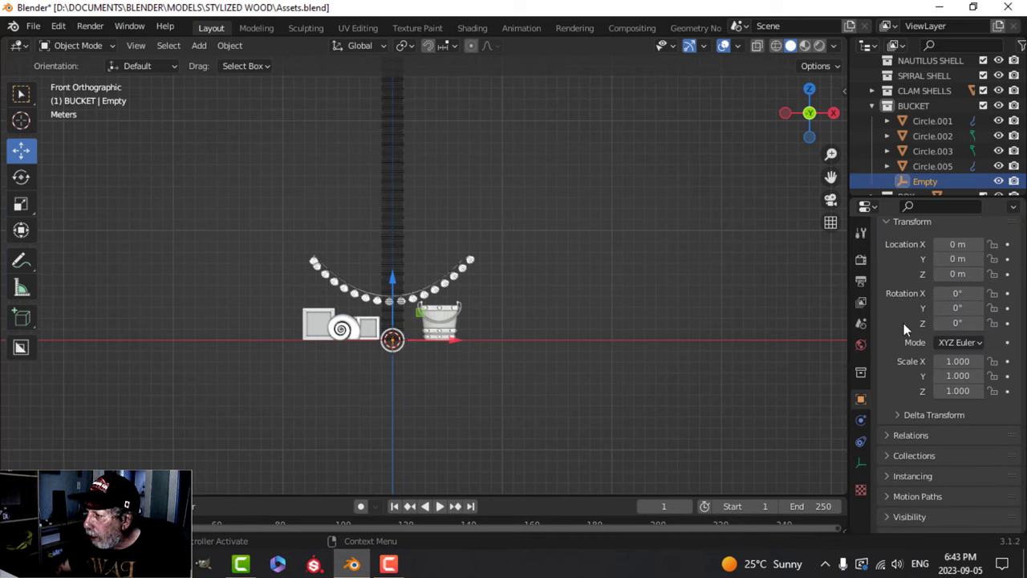
- Set the Empty's X, Y and Z scale each to 0.99
left_click(958, 361)
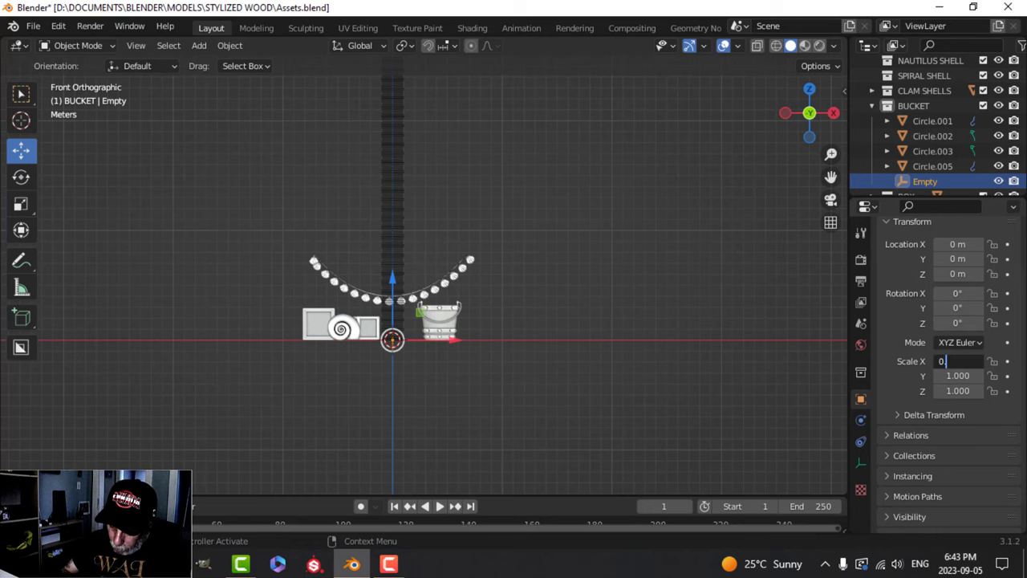
type("0.99")
key("Return")
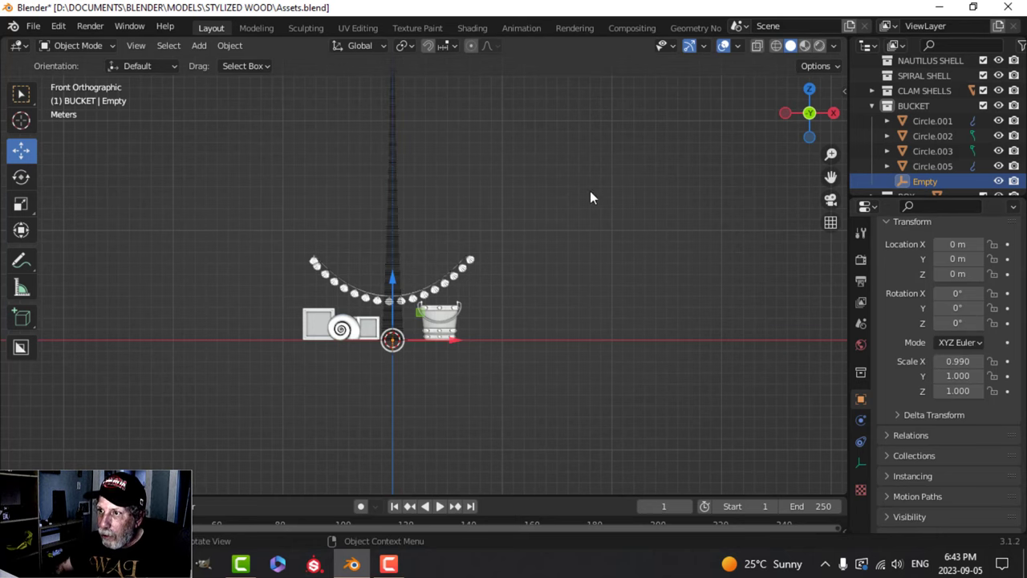
scroll(583, 195, "down", 1)
left_click(955, 376)
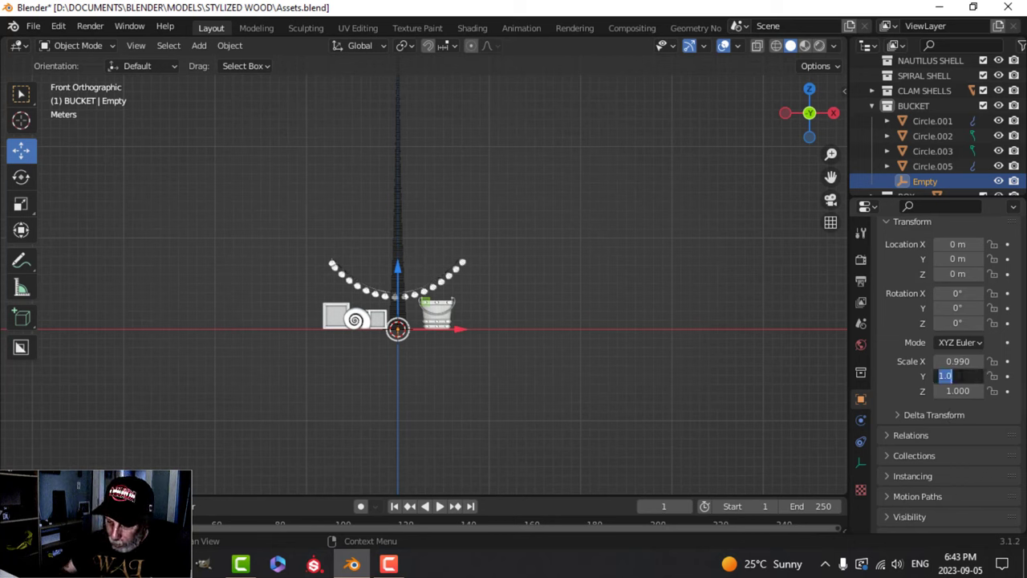
type("0.99")
key("Return")
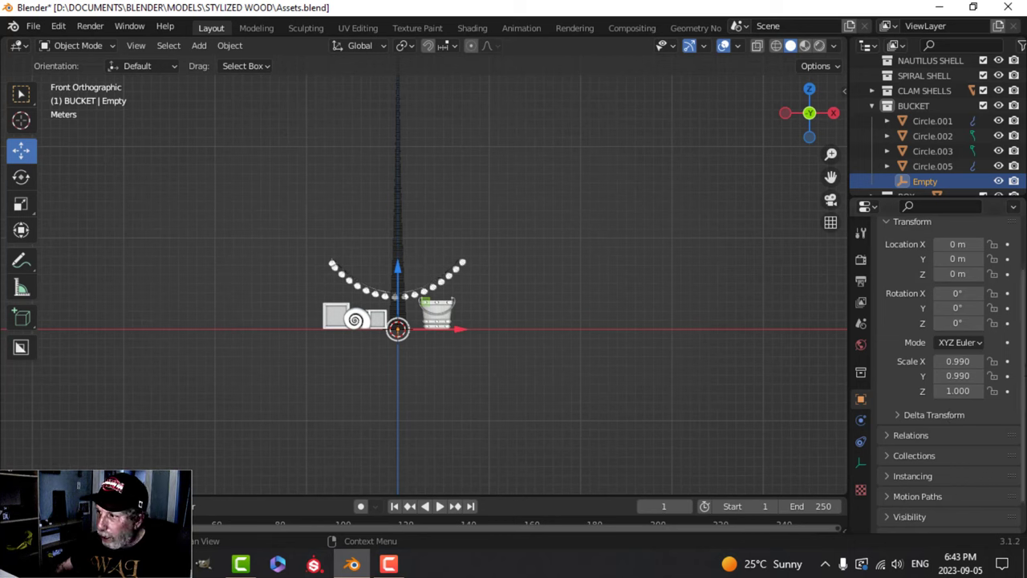
left_click(974, 391)
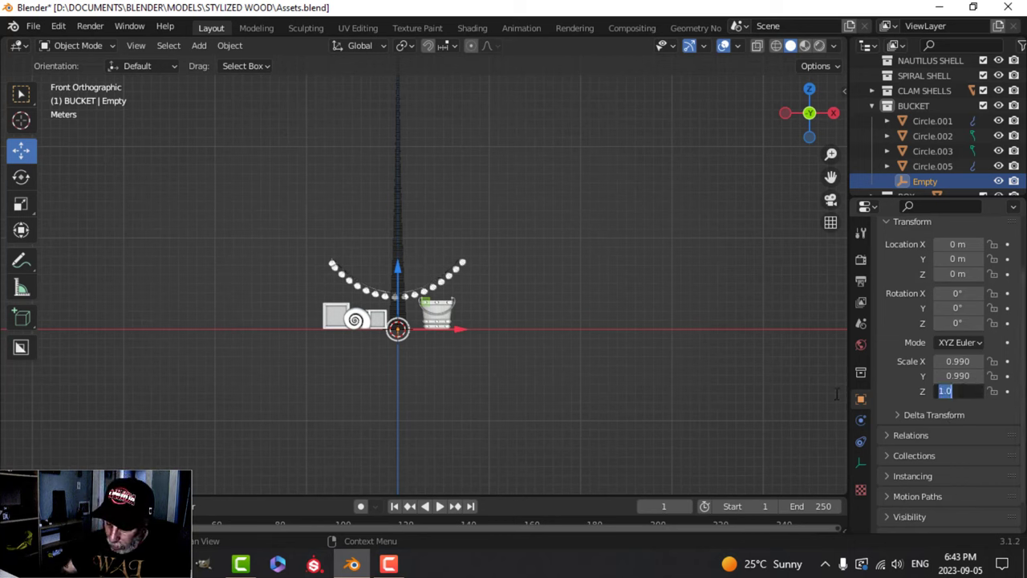
key("Return")
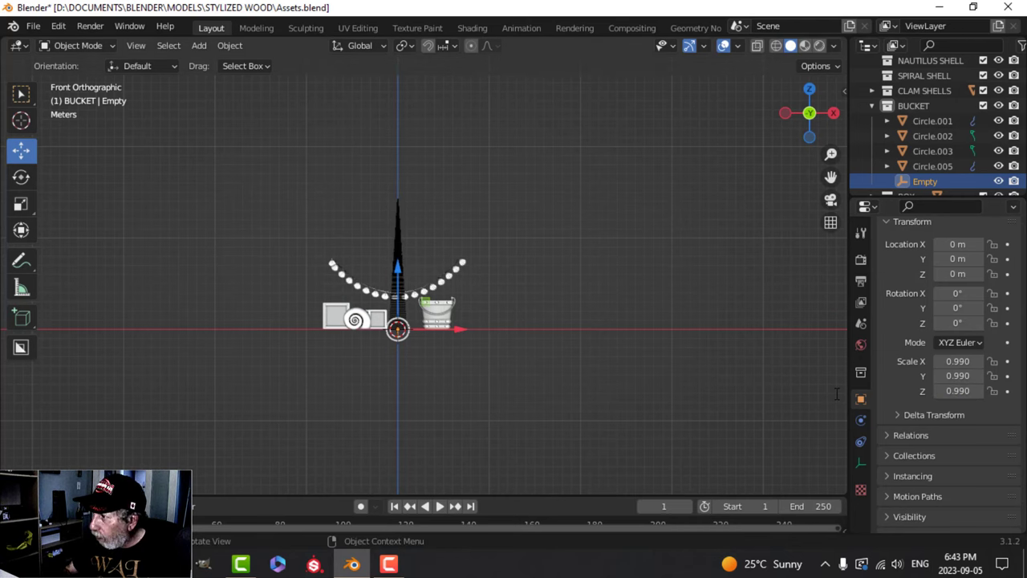
scroll(536, 335, "up", 3)
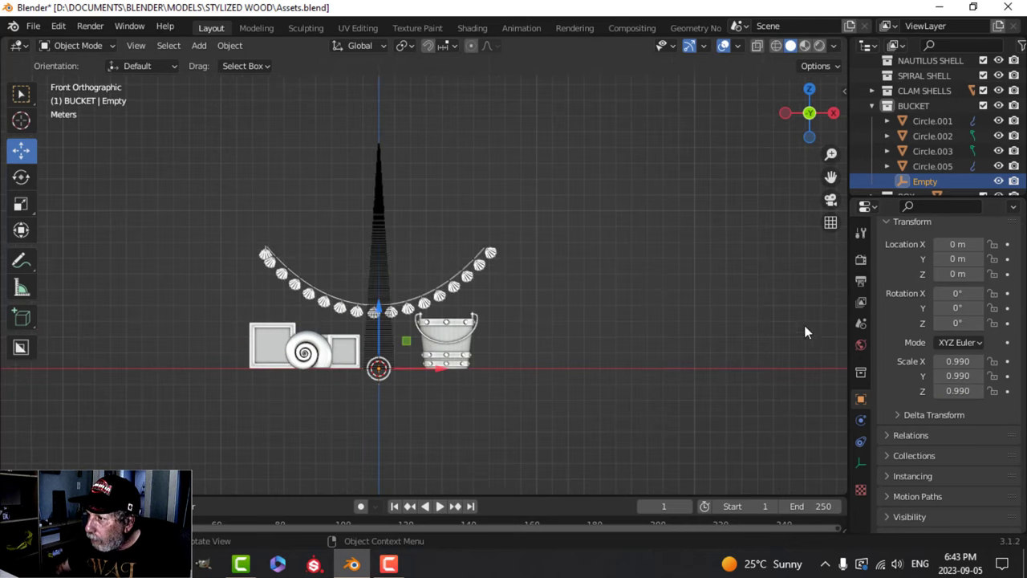
scroll(433, 388, "up", 2)
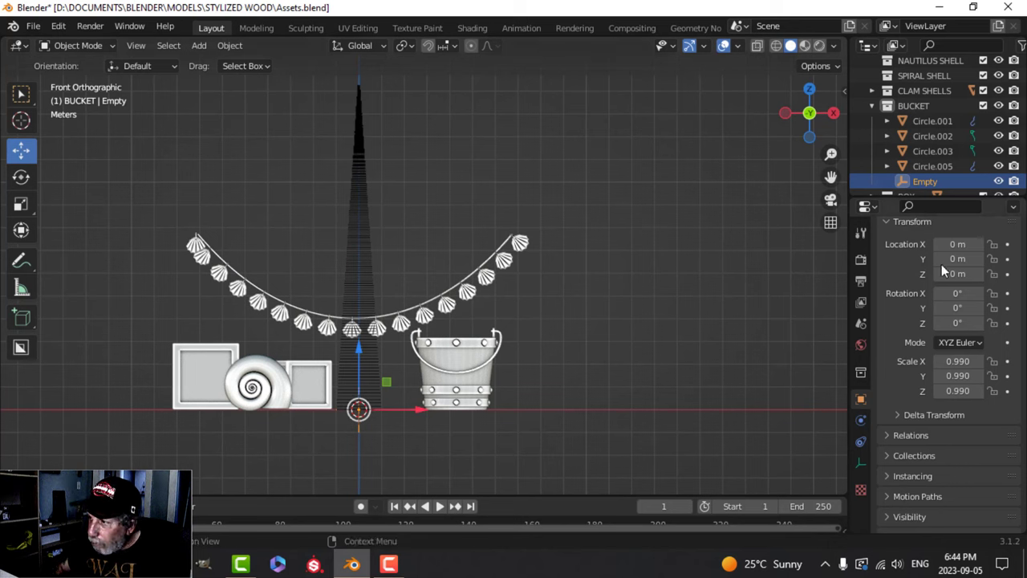
- Set the Empty's X location to -0.04 m
left_click(960, 244)
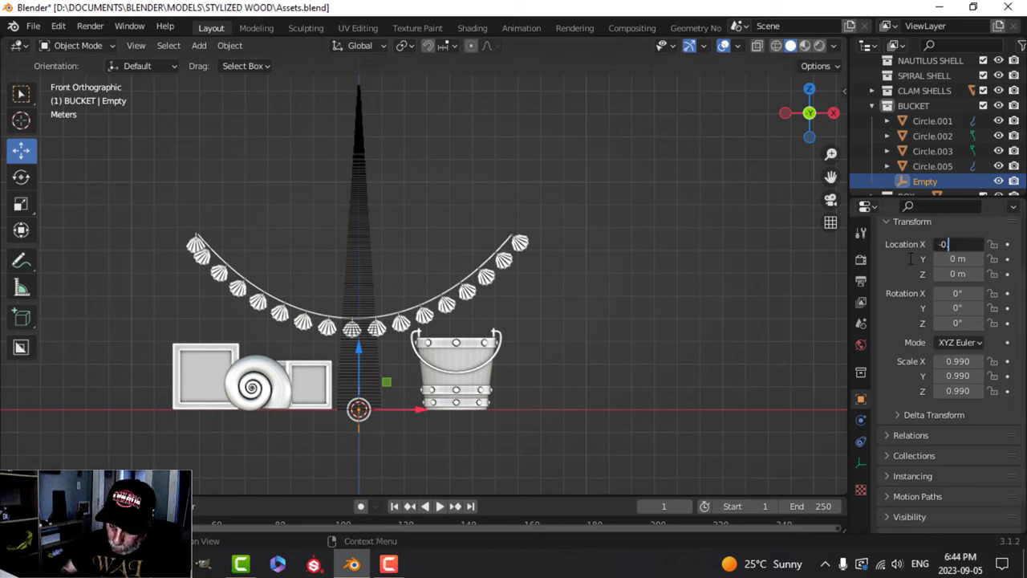
type("-0.04")
key("Return")
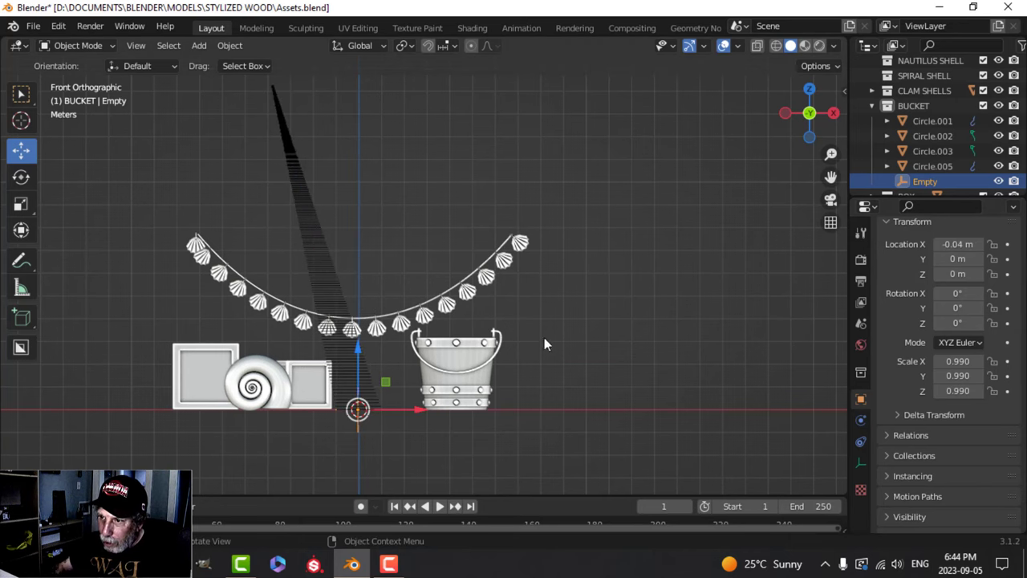
scroll(514, 339, "up", 4)
scroll(513, 272, "up", 5)
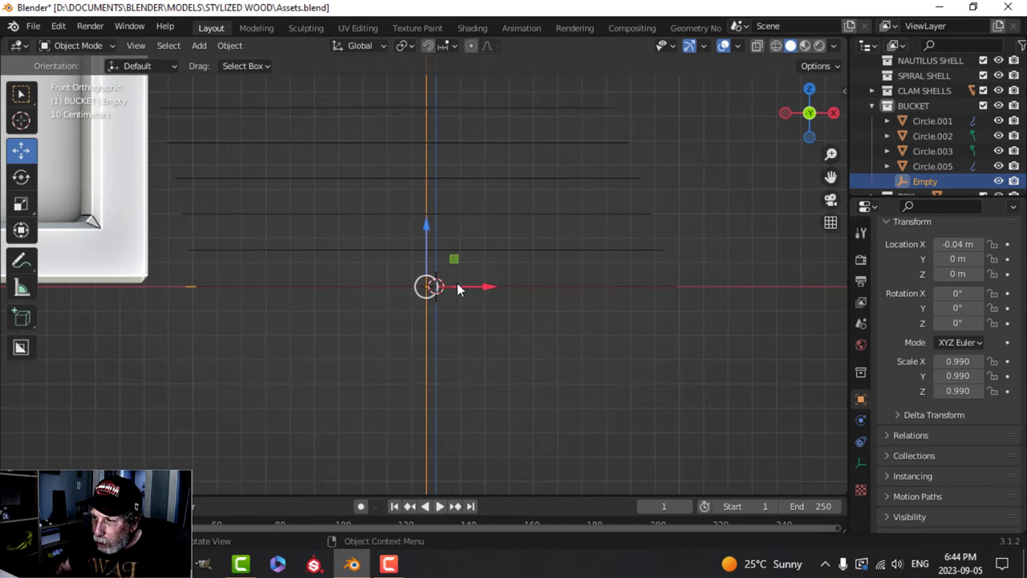
scroll(442, 285, "down", 5)
scroll(450, 277, "down", 1)
middle_click_drag(449, 277, 793, 321)
scroll(805, 325, "down", 1)
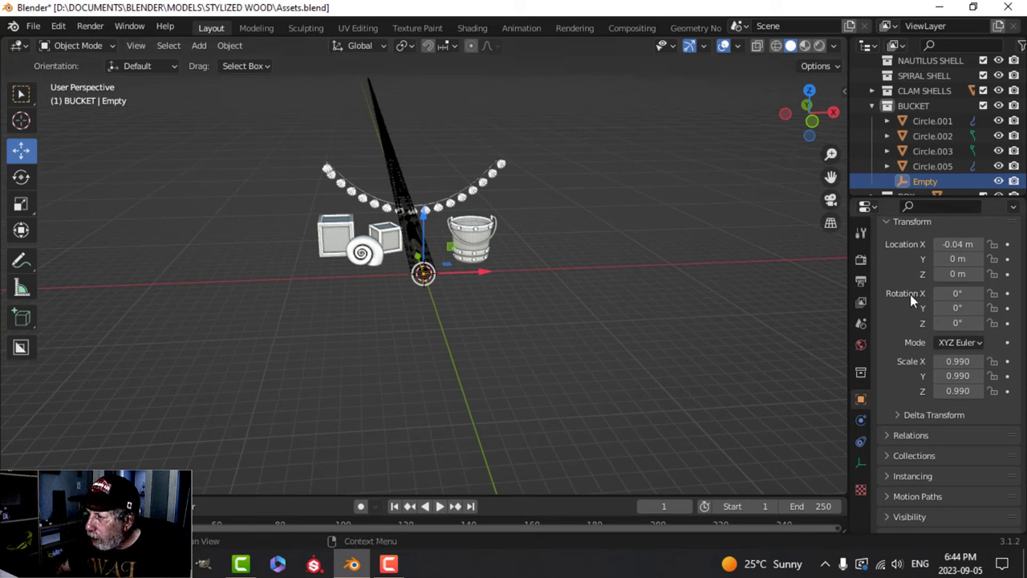
- Rotate the Empty 13° on X so the circle array curls over
left_click(955, 293)
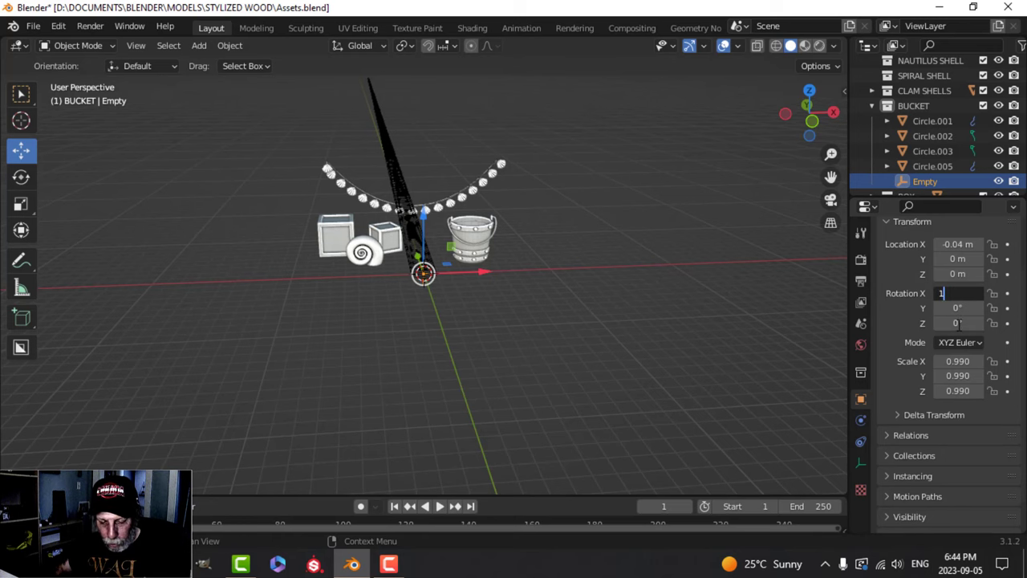
type("13")
key("Return")
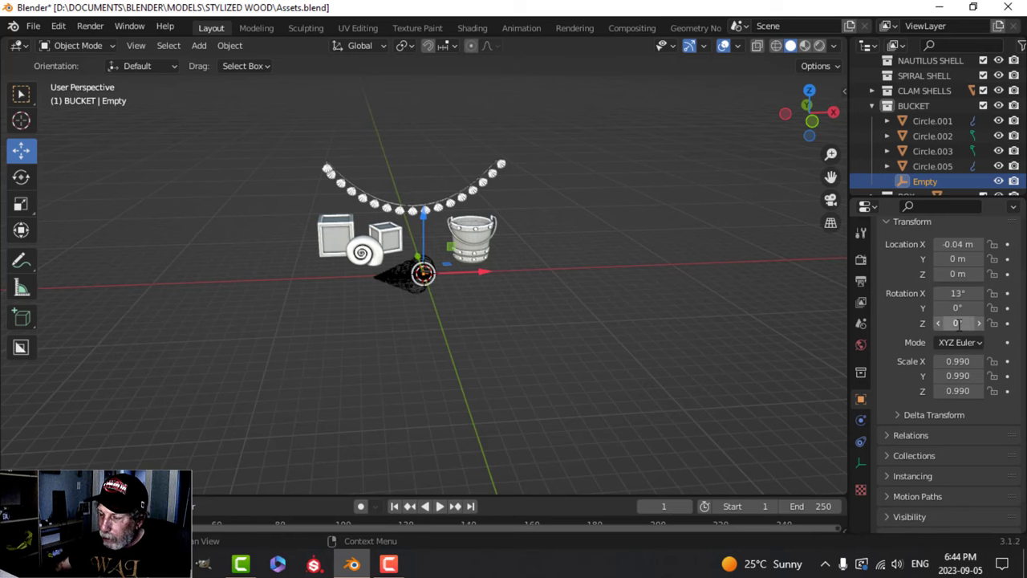
scroll(498, 370, "up", 3)
scroll(493, 353, "down", 1)
scroll(526, 311, "up", 3)
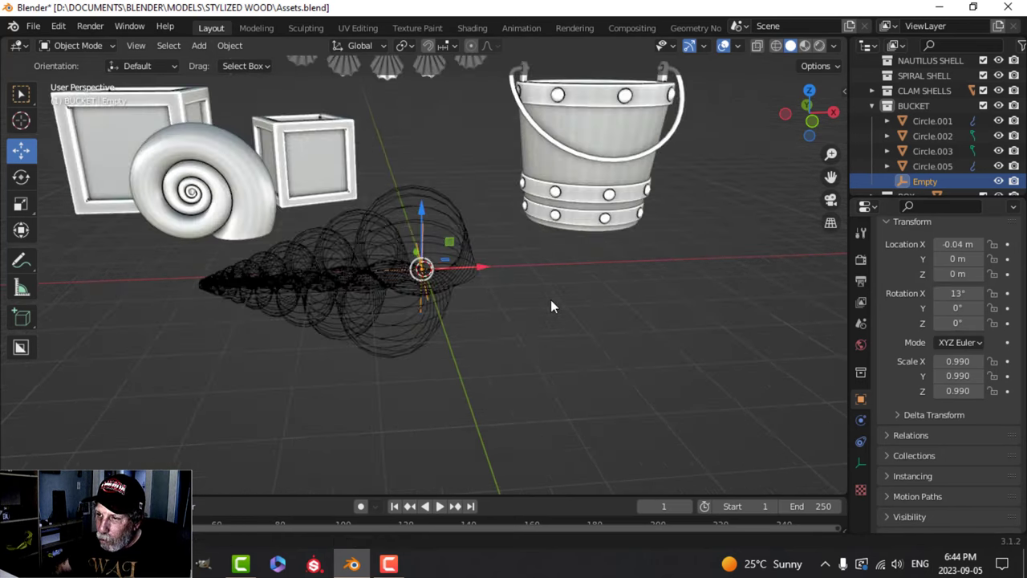
middle_click_drag(548, 310, 507, 320)
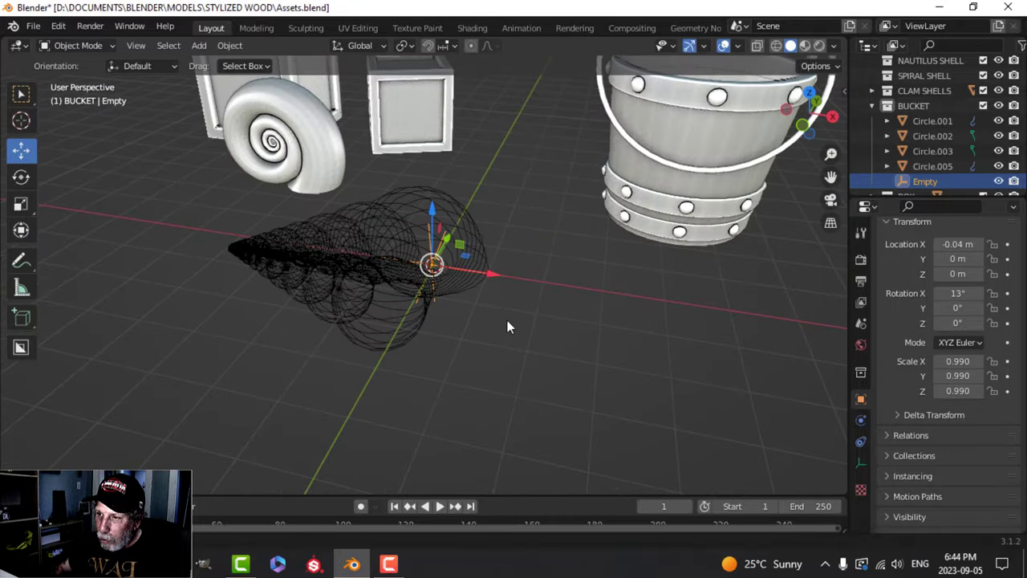
- Apply Circle.001's Array modifier and delete the Empty
left_click(415, 214)
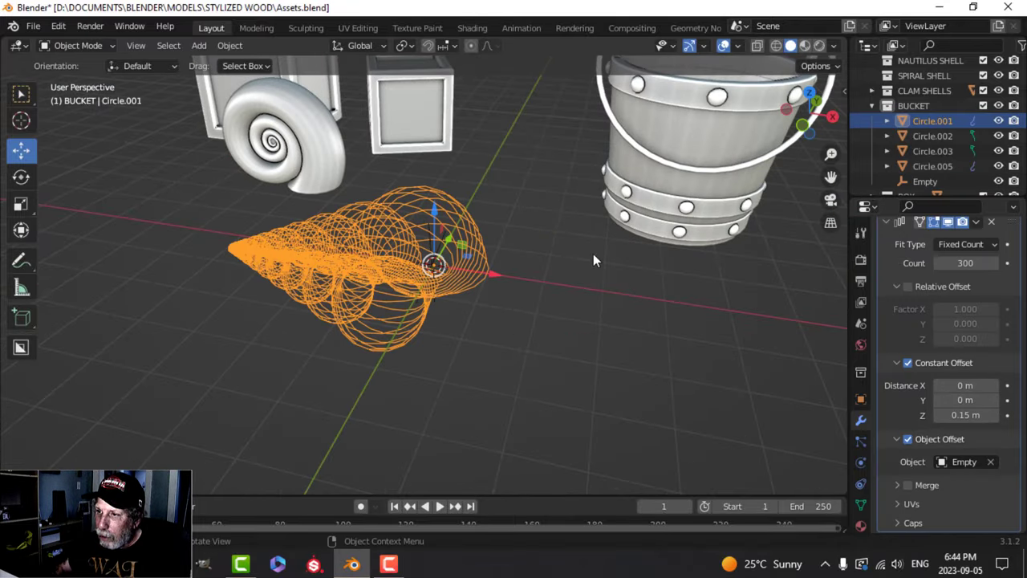
left_click(977, 223)
left_click(926, 244)
left_click(924, 181)
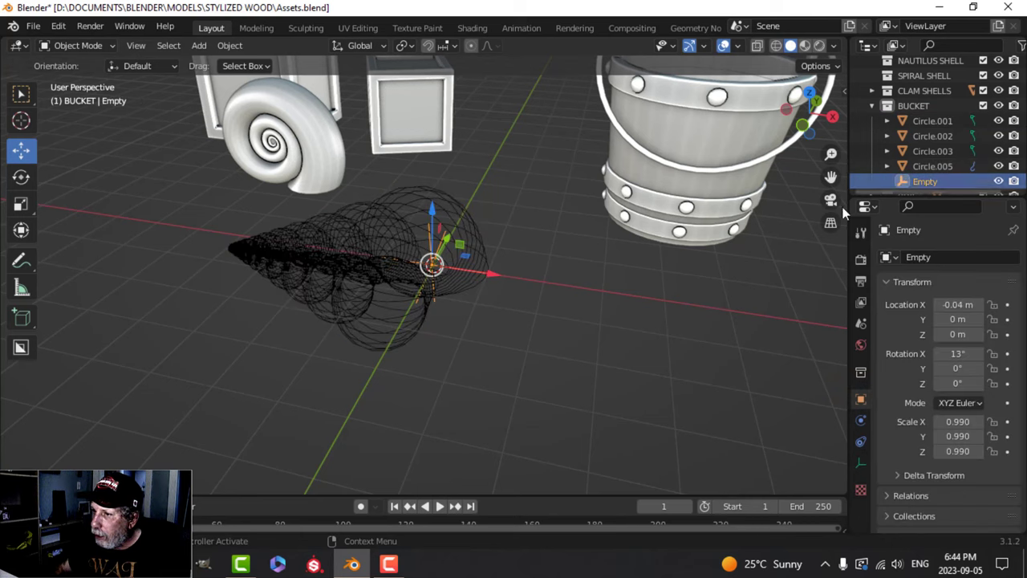
key("x")
left_click(524, 322)
left_click(468, 236)
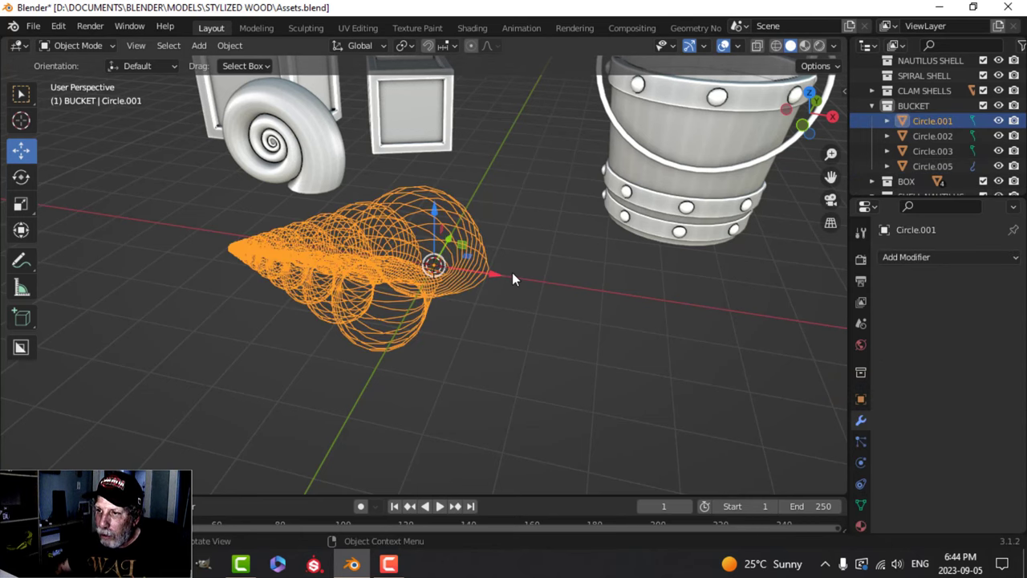
- Bridge the circle edge loops into a surface and shade the shell smooth
key("Tab")
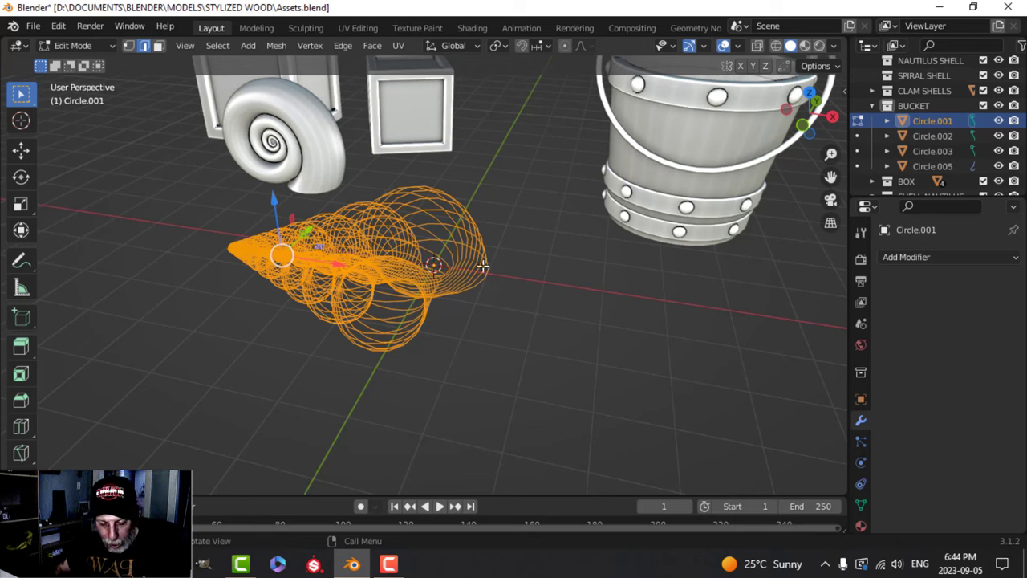
key("ctrl+e")
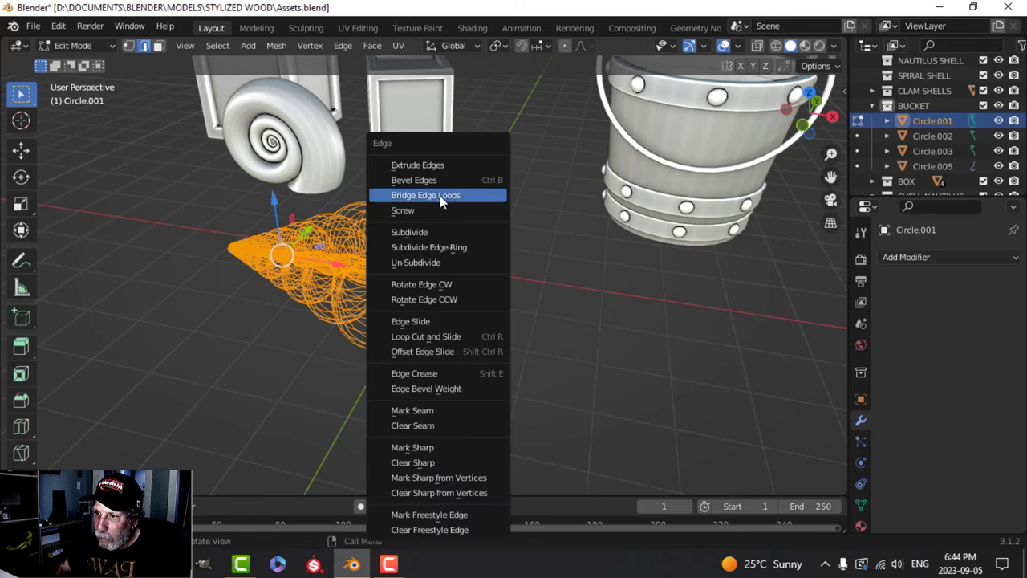
left_click(440, 196)
key("alt+a")
key("Tab")
right_click(413, 224)
left_click(413, 224)
middle_click_drag(413, 224, 460, 193)
left_click(502, 254)
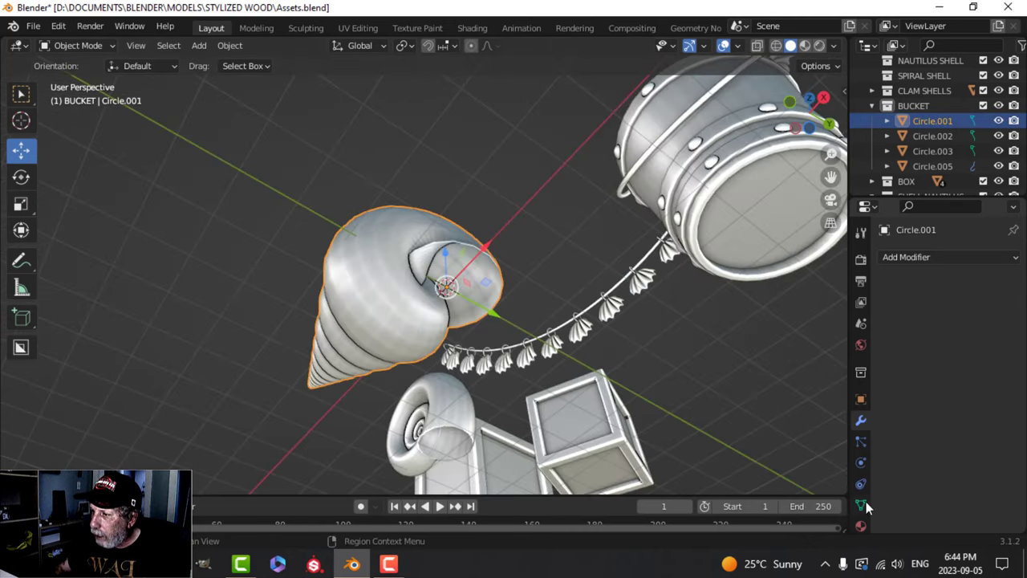
- Add a Solidify modifier with 0.05 m thickness to the shell and apply it
left_click(933, 257)
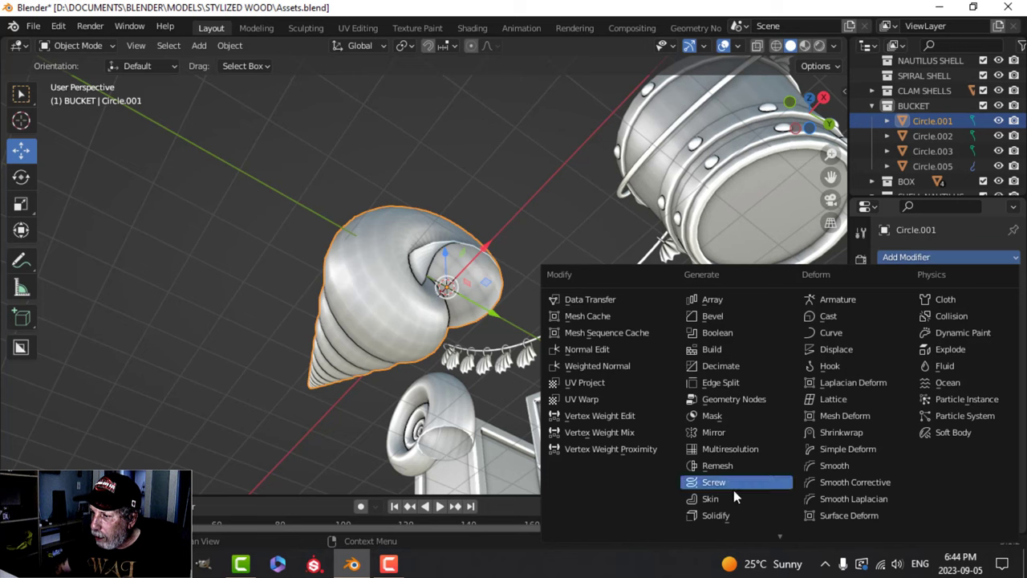
left_click(737, 516)
left_click_drag(966, 324, 995, 324)
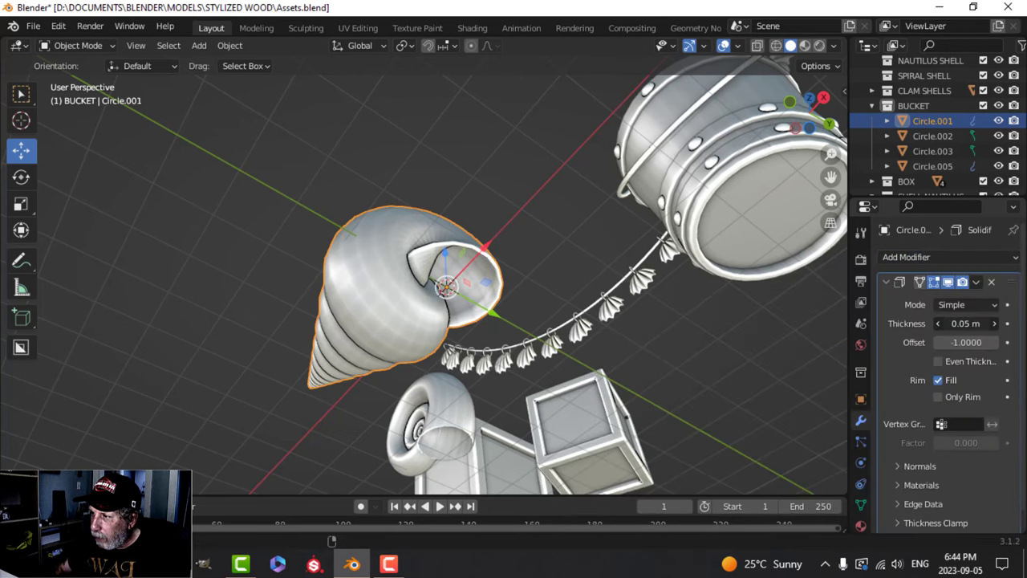
left_click(976, 282)
left_click(953, 300)
middle_click_drag(482, 369, 391, 326)
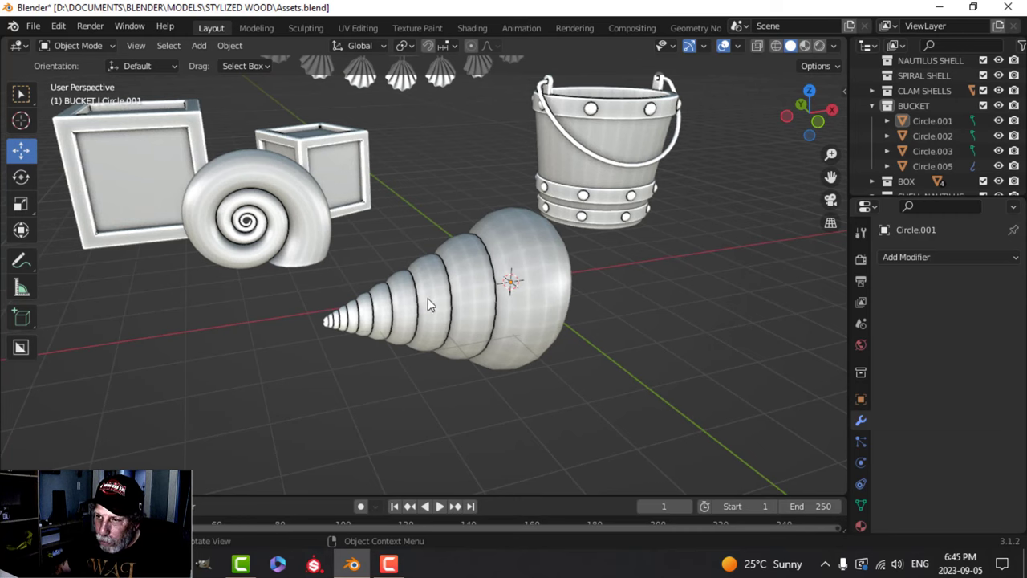
mouse_move(430, 305)
middle_mouse_down()
mouse_move(470, 296)
mouse_move(449, 295)
mouse_move(453, 306)
mouse_move(429, 316)
middle_mouse_up()
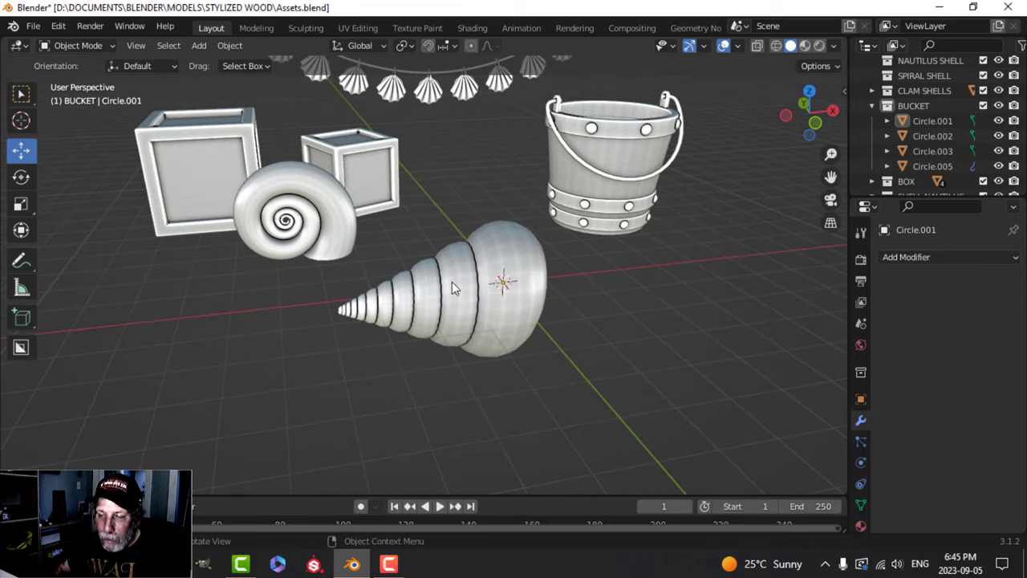
middle_click_drag(442, 312, 478, 306)
- Scale the whole conical shell mesh down and raise it in front view
key("Tab")
key("a")
key("s")
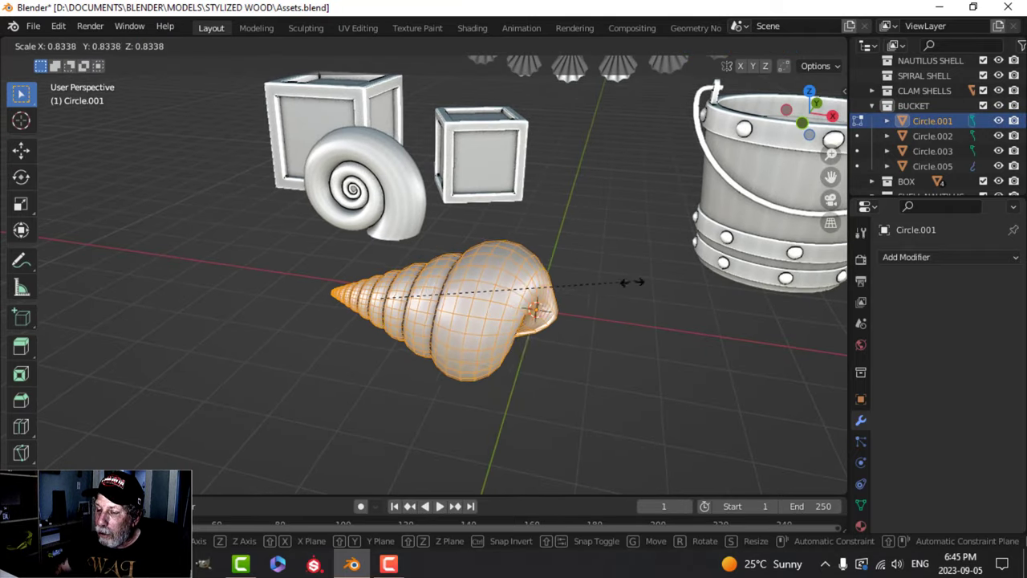
left_click(486, 293)
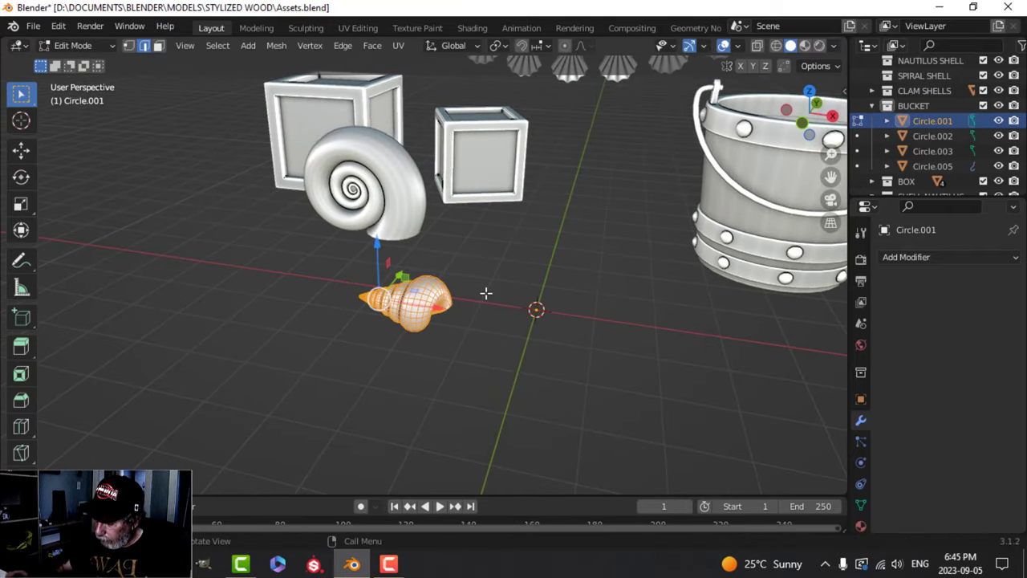
key("KP_1")
scroll(485, 293, "up", 3)
key("g")
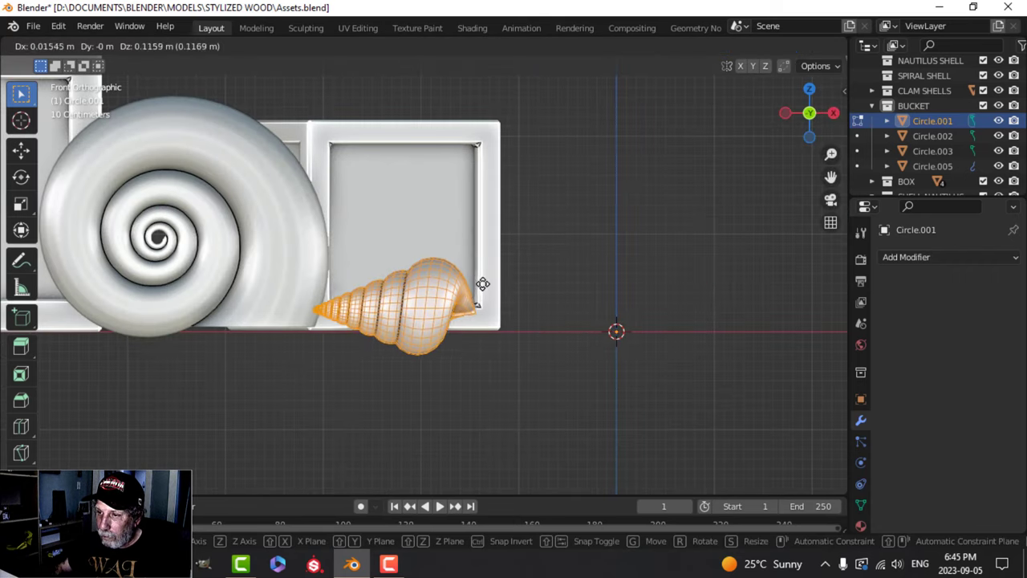
left_click(487, 269)
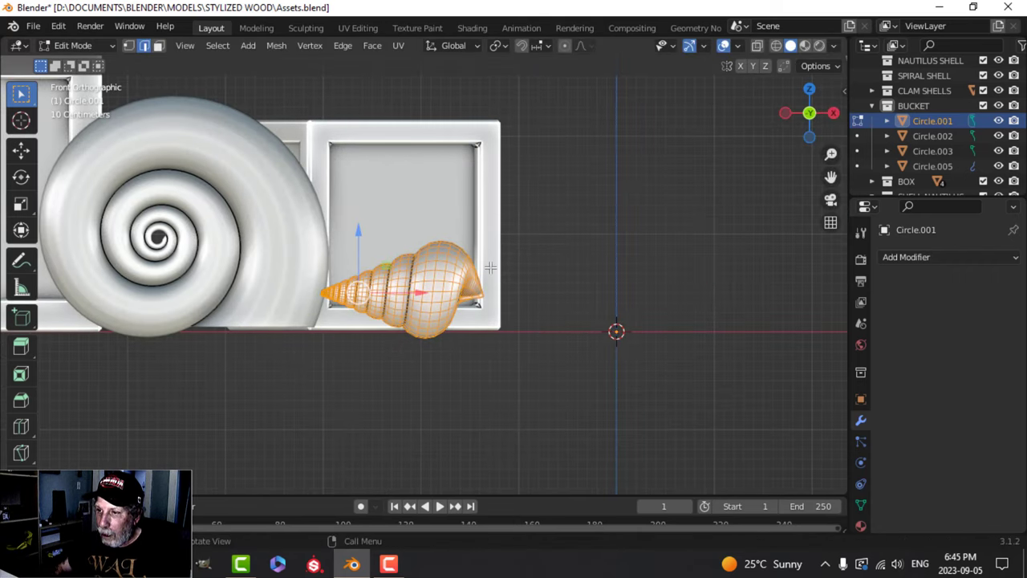
key("Tab")
scroll(488, 259, "down", 3)
middle_click_drag(486, 254, 410, 289)
- Slide the shell along X to rest on the ground beside the nautilus shell
left_click(409, 289)
key("Tab")
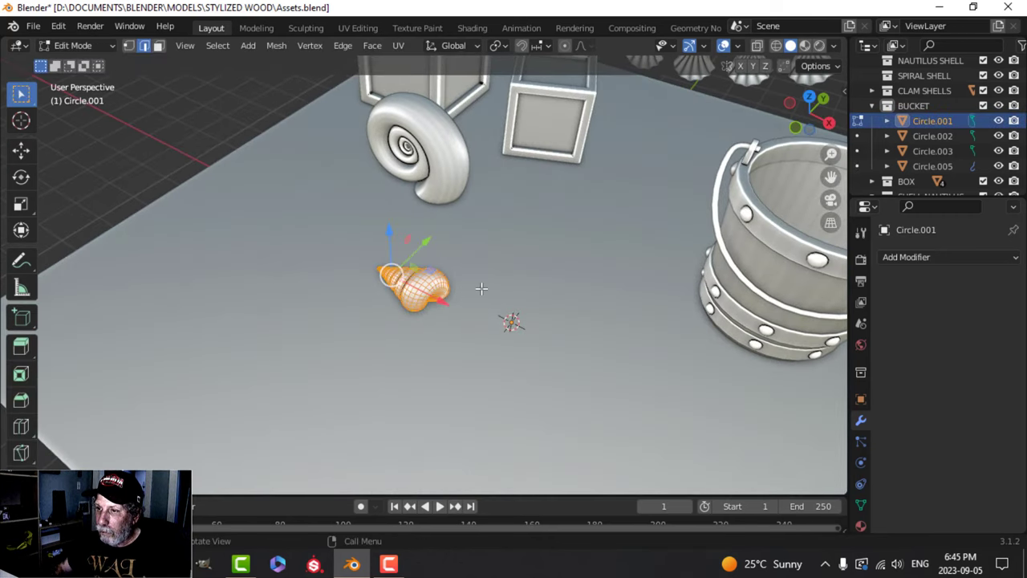
key("g")
left_click(501, 201)
key("g")
key("x")
left_click(545, 264)
key("Tab")
scroll(525, 276, "down", 4)
middle_click_drag(519, 285, 559, 281)
scroll(539, 270, "up", 2)
scroll(519, 299, "down", 3)
scroll(541, 280, "up", 1)
scroll(545, 272, "up", 2)
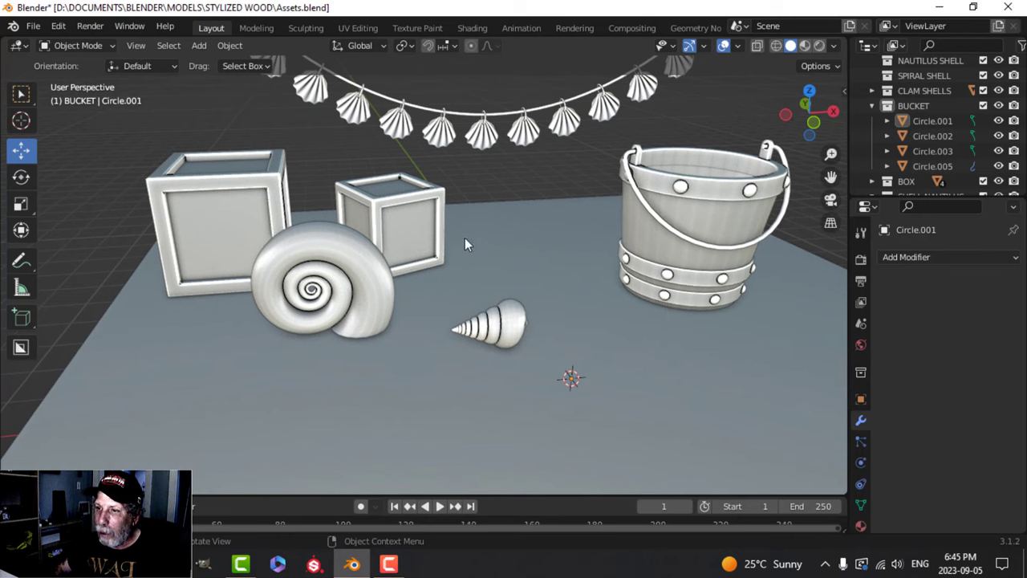
scroll(472, 247, "down", 5)
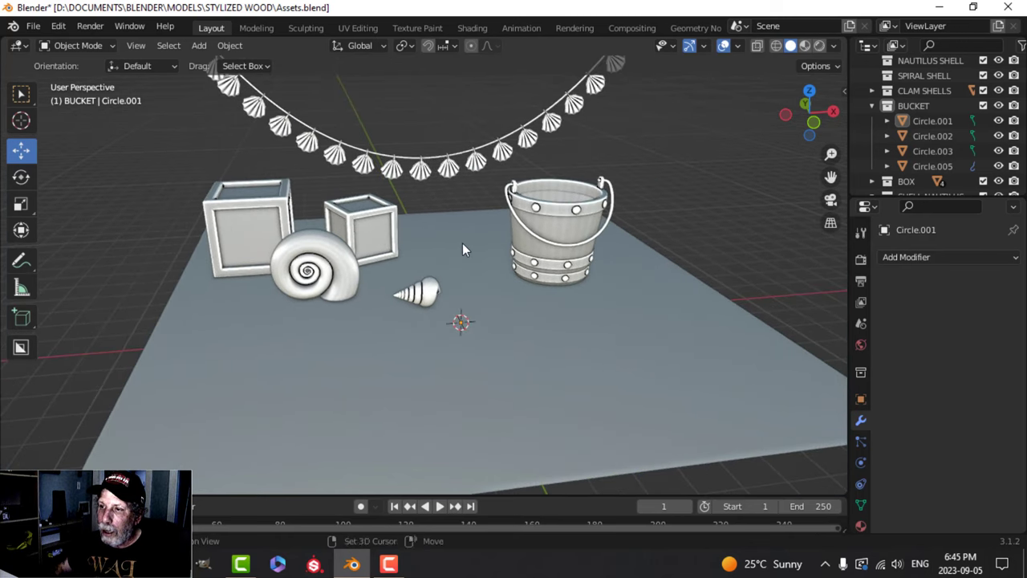
scroll(464, 242, "up", 2)
scroll(464, 243, "up", 1)
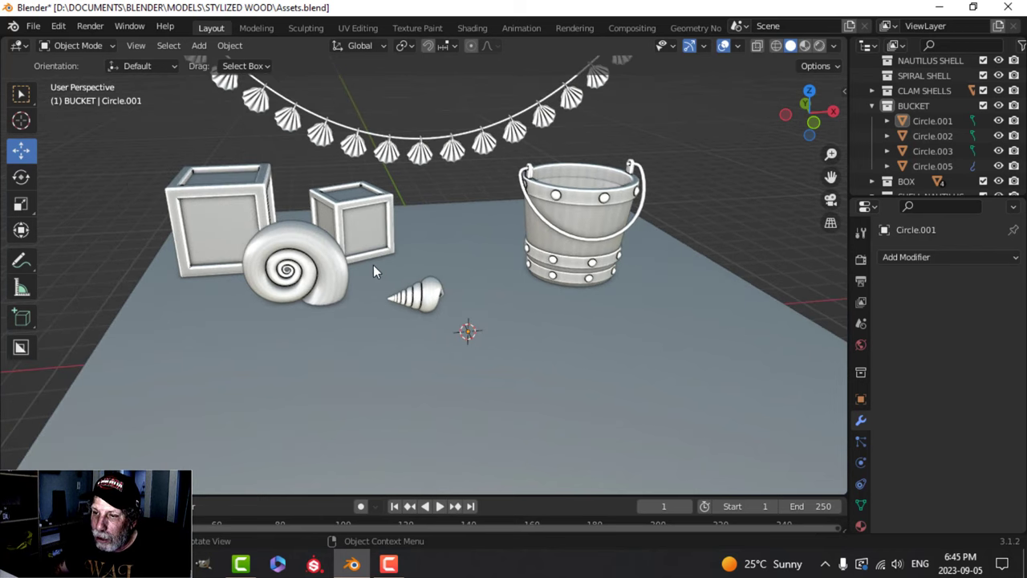
scroll(473, 224, "down", 3)
scroll(512, 265, "up", 2)
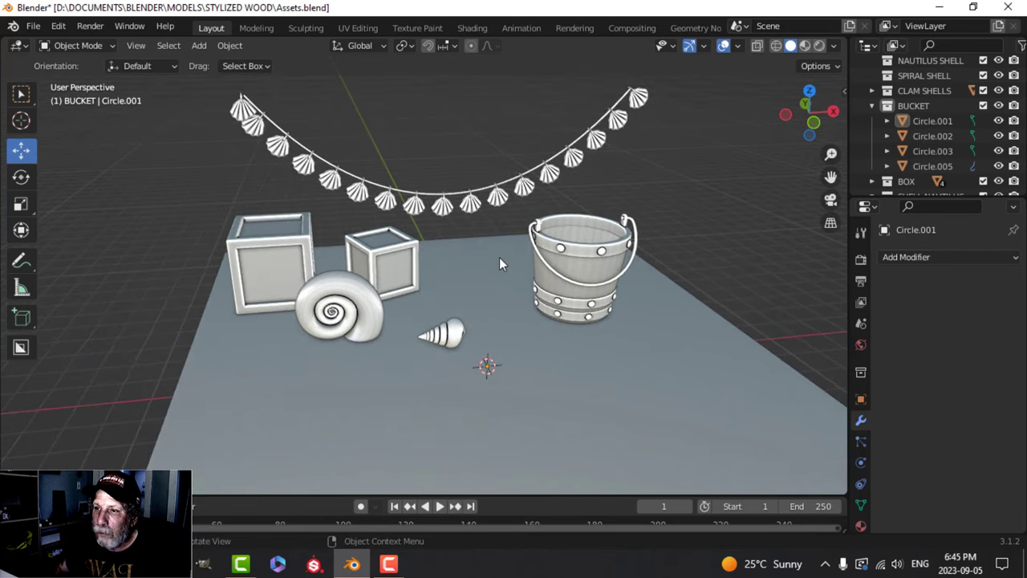
middle_click_drag(498, 256, 488, 249)
scroll(484, 249, "up", 2)
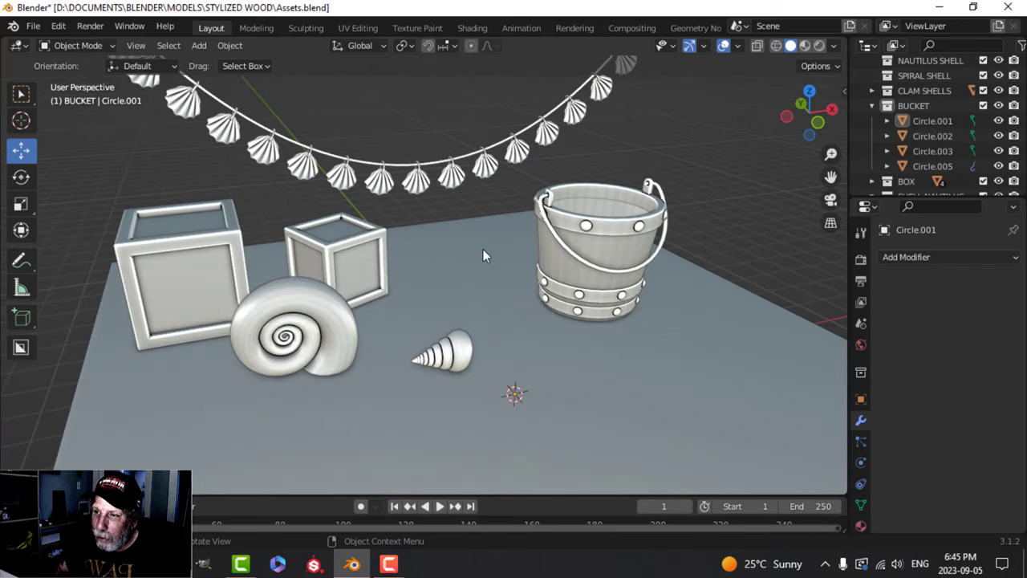
scroll(480, 255, "down", 1)
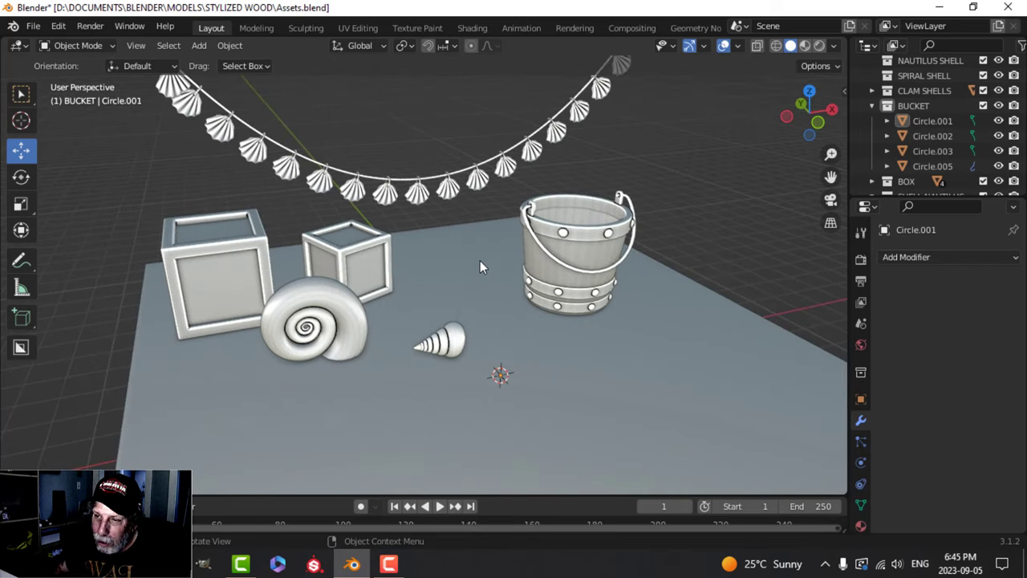